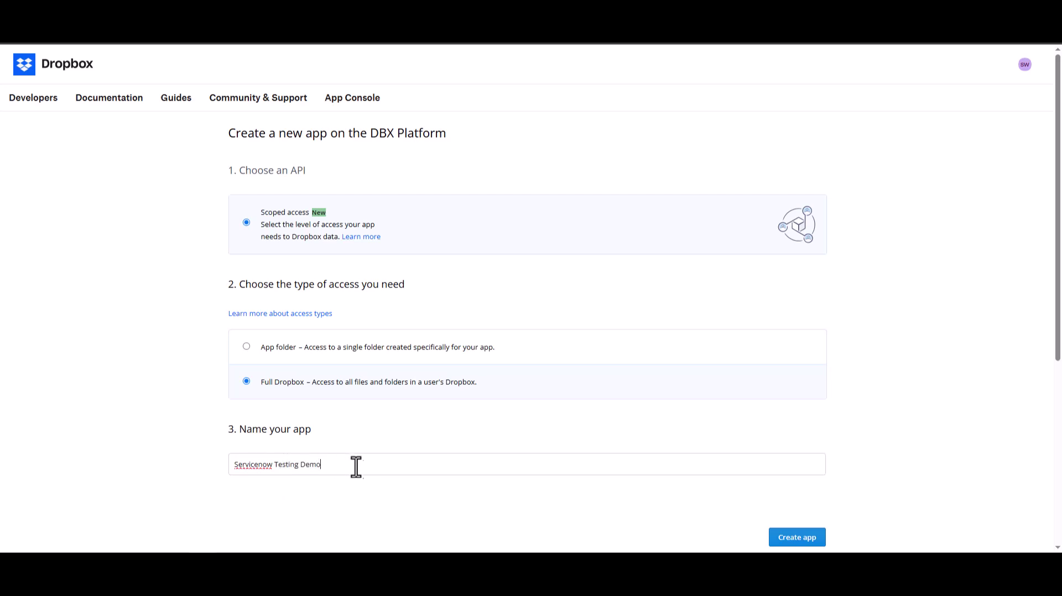
# Create the Servicenow Testing Demo app with full Dropbox access and enable its team_info.read scope.
pyautogui.click(789, 535)
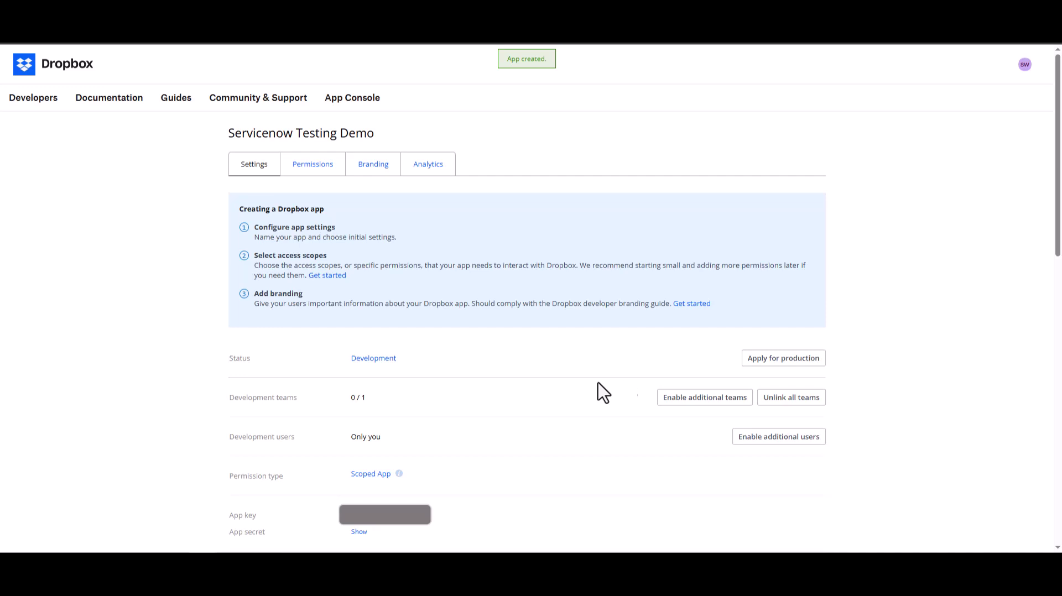
pyautogui.click(313, 165)
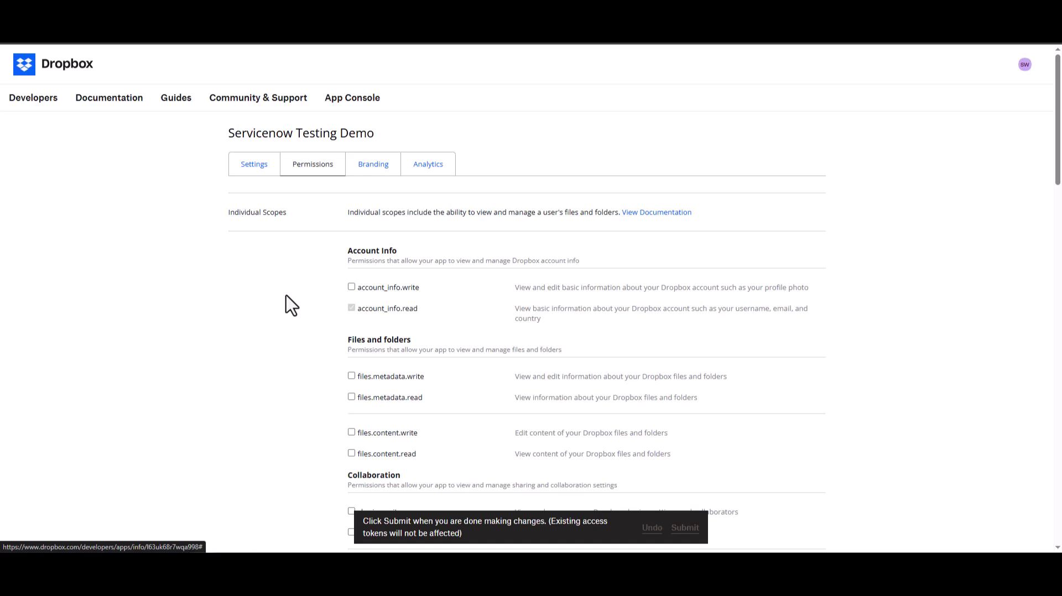
pyautogui.scroll(-3, 290, 304)
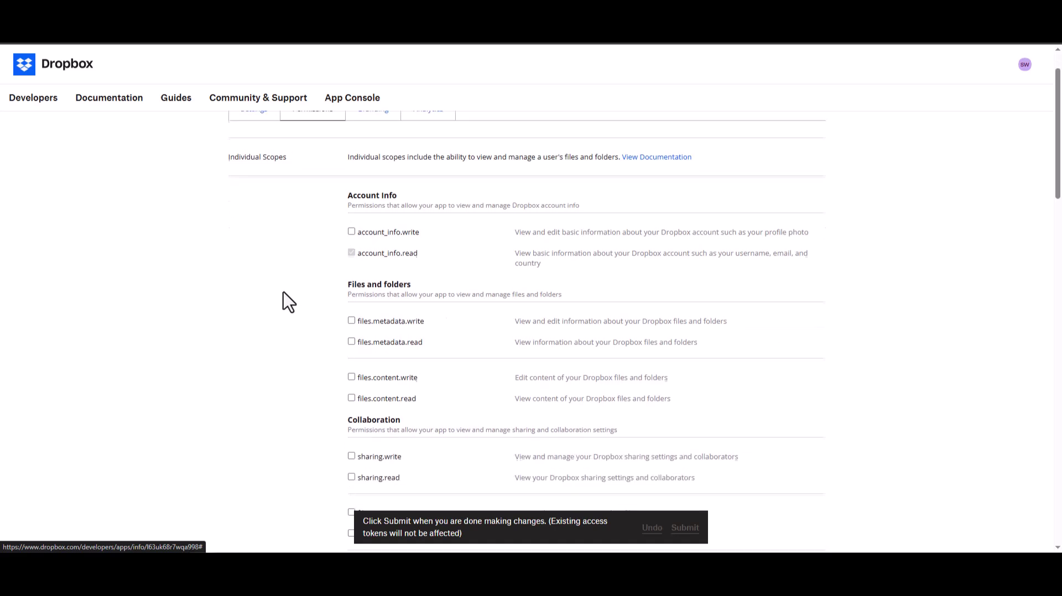
pyautogui.scroll(-5, 287, 303)
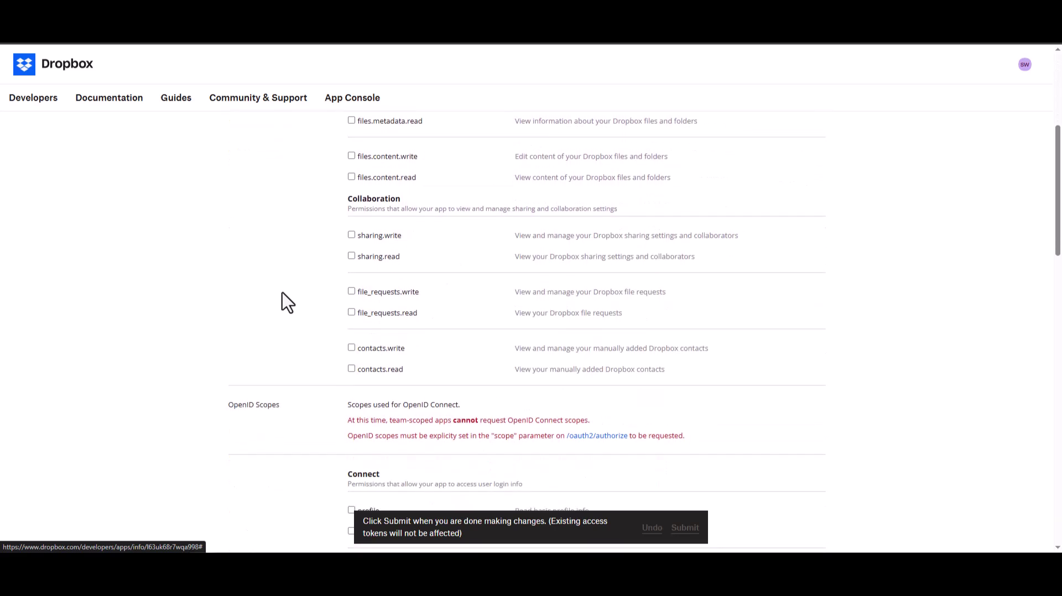
pyautogui.scroll(-2, 287, 303)
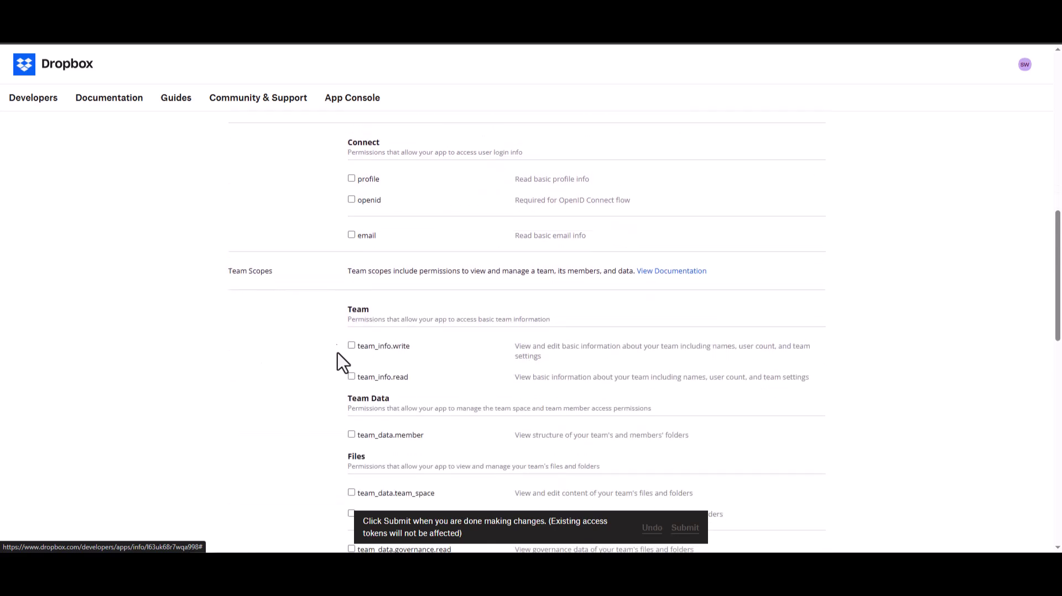
pyautogui.click(351, 377)
# Enable the members.write, members.delete and groups.read team scopes for the app.
pyautogui.scroll(-6, 307, 376)
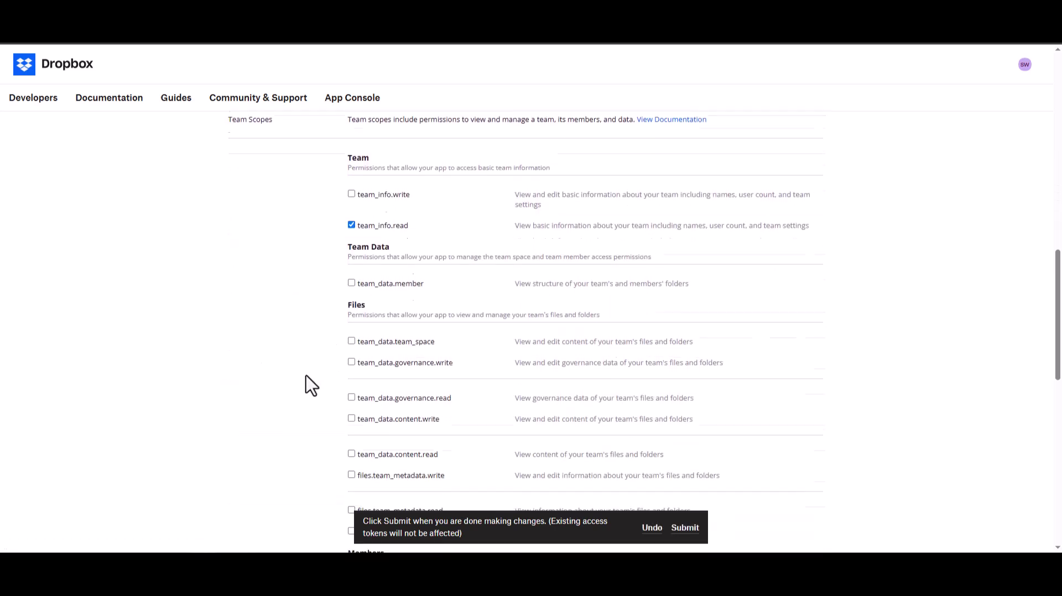
pyautogui.click(352, 410)
pyautogui.scroll(-1, 321, 306)
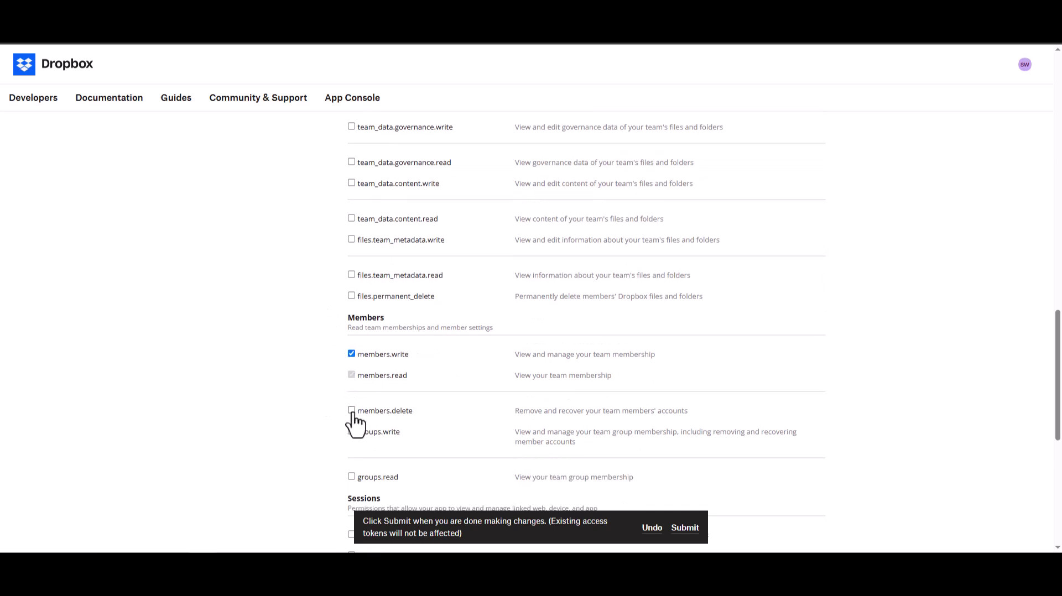
pyautogui.scroll(-1, 355, 418)
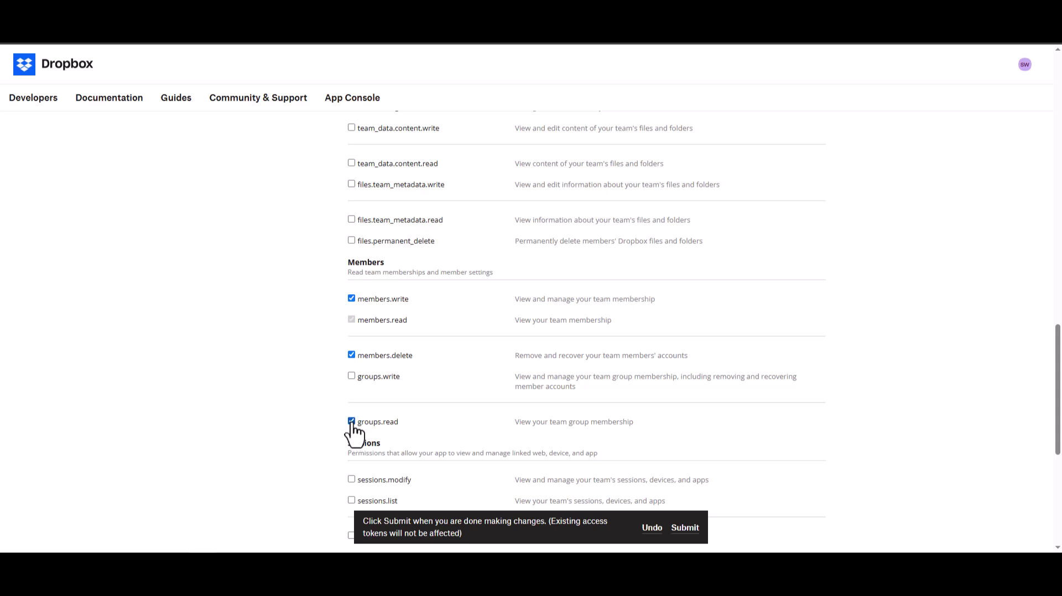
pyautogui.scroll(-3, 352, 430)
pyautogui.click(351, 392)
# Enable the team_data.member scope and submit the app's permission changes.
pyautogui.scroll(15, 354, 405)
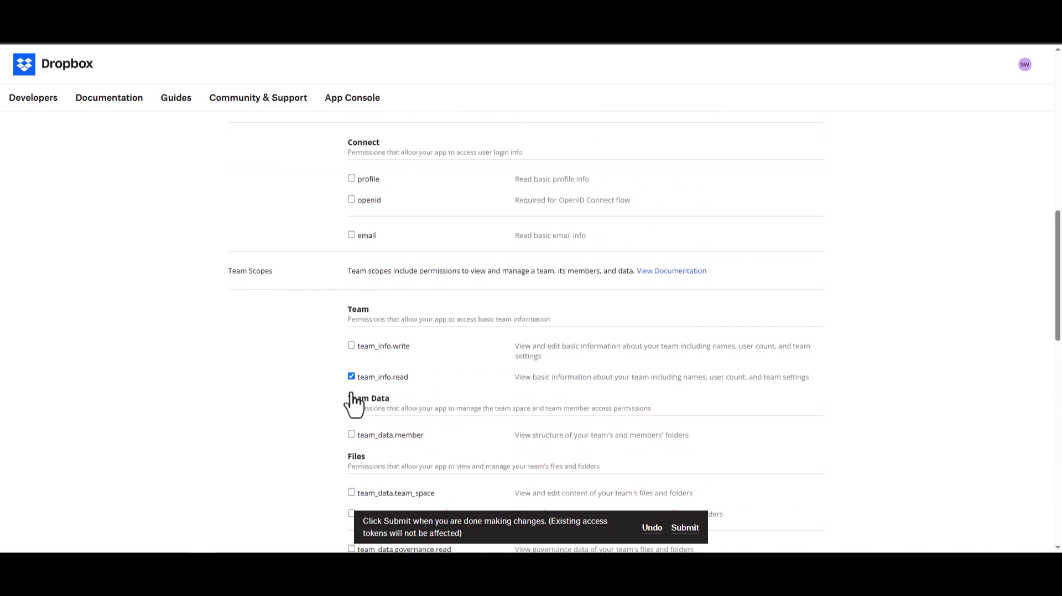
pyautogui.scroll(4, 354, 404)
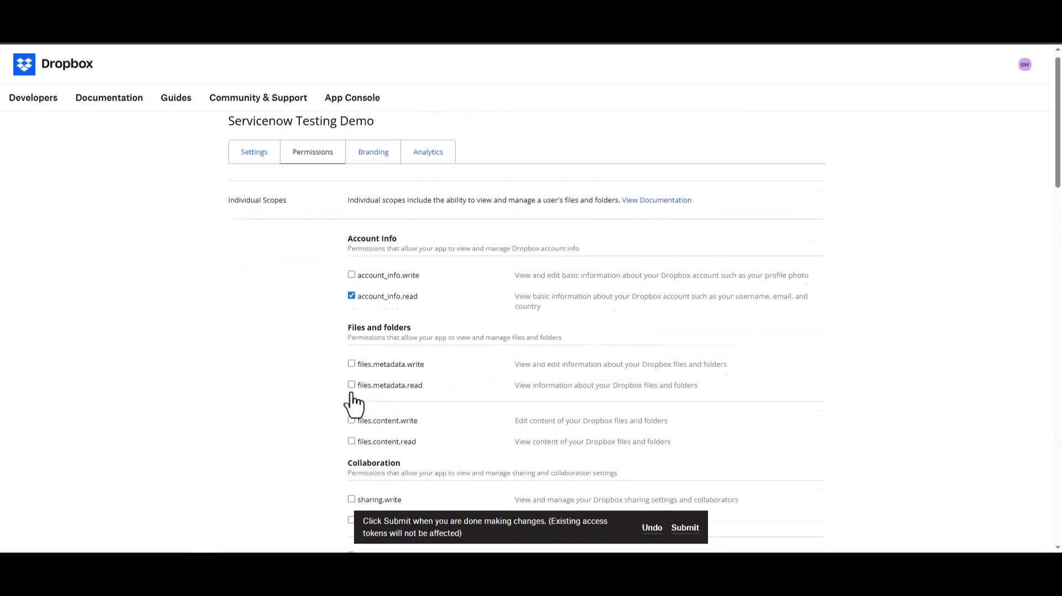
pyautogui.scroll(-2, 355, 403)
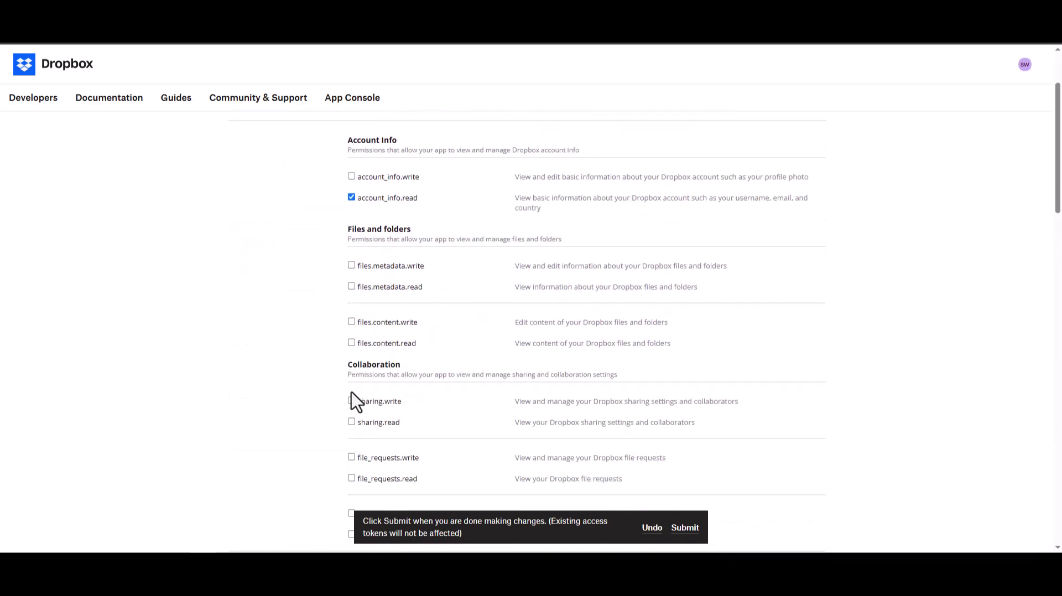
pyautogui.scroll(-7, 355, 402)
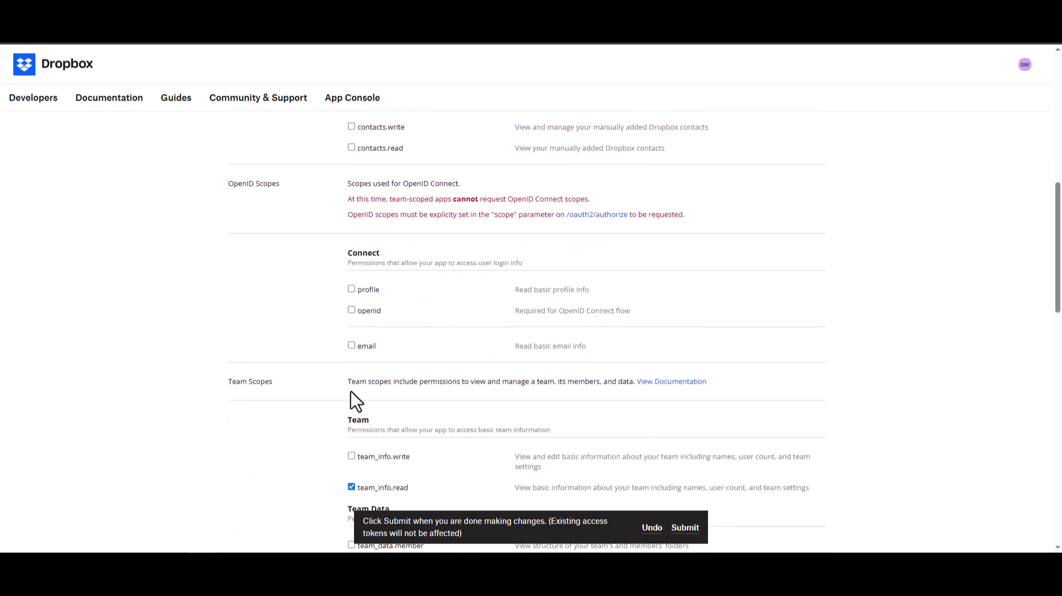
pyautogui.scroll(-2, 353, 397)
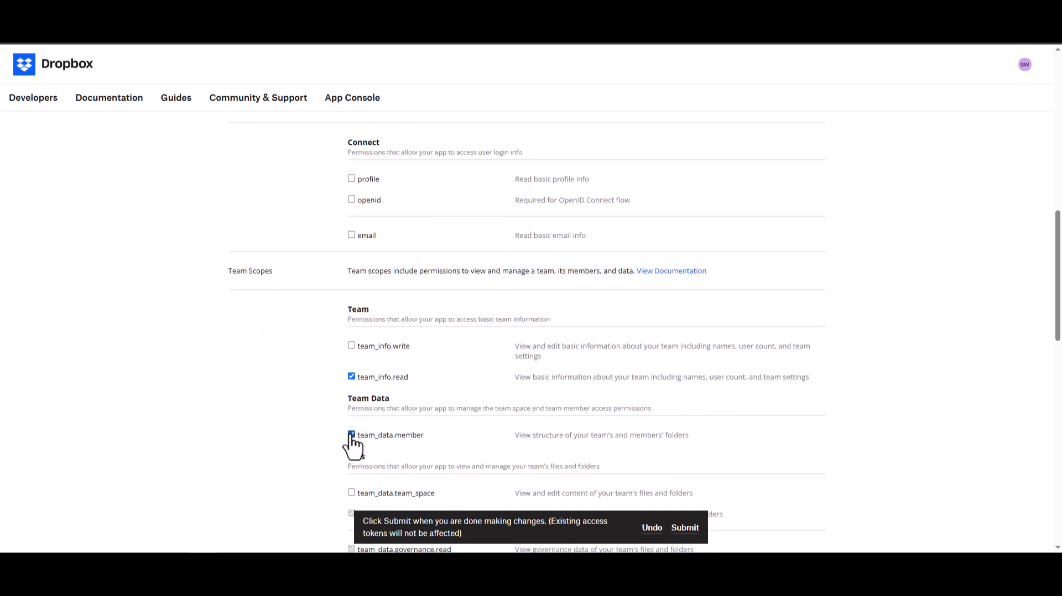
pyautogui.scroll(-2, 381, 437)
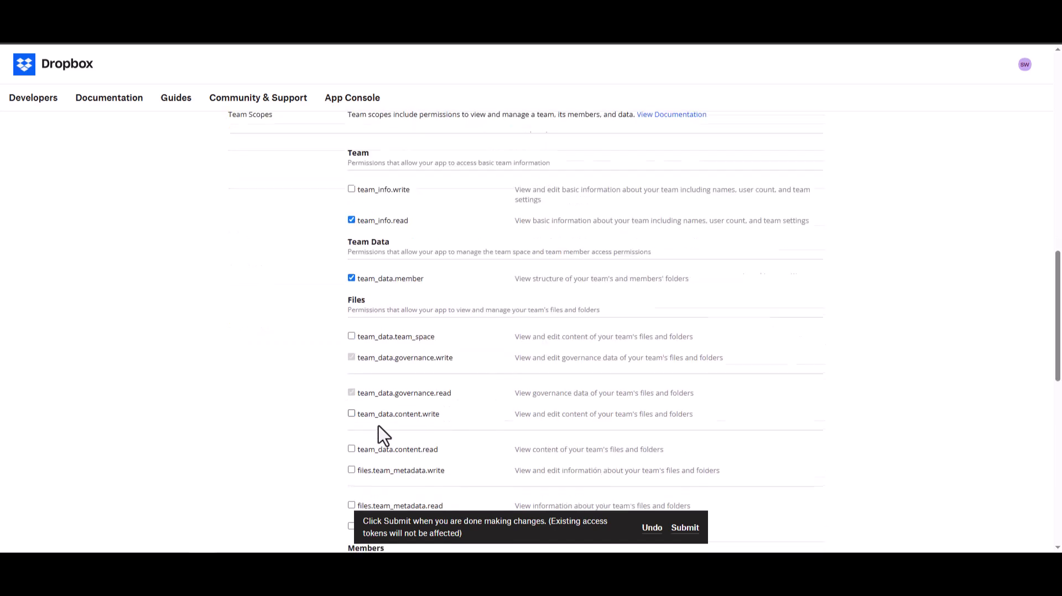
pyautogui.scroll(-5, 382, 437)
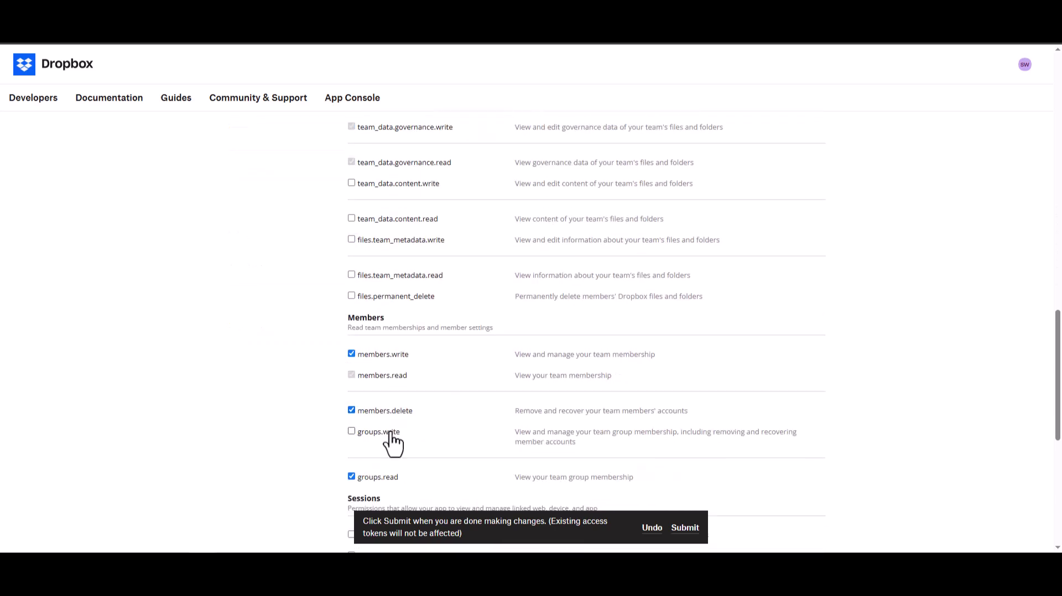
pyautogui.click(684, 528)
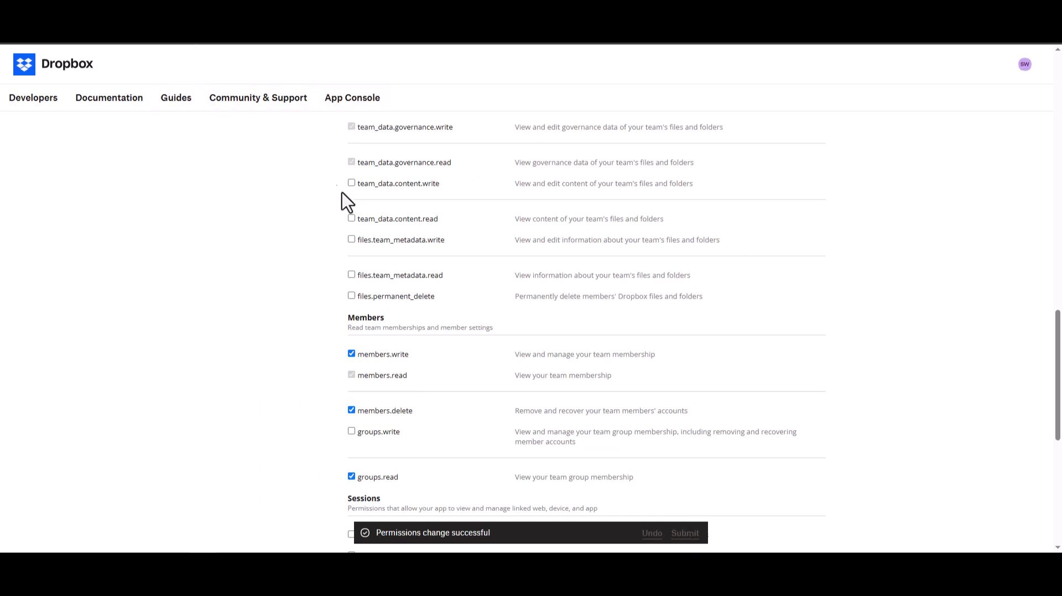
# Add the ServiceNow instance's oauth_redirect.do address as an OAuth 2 redirect URI in the app's settings.
pyautogui.scroll(15, 340, 194)
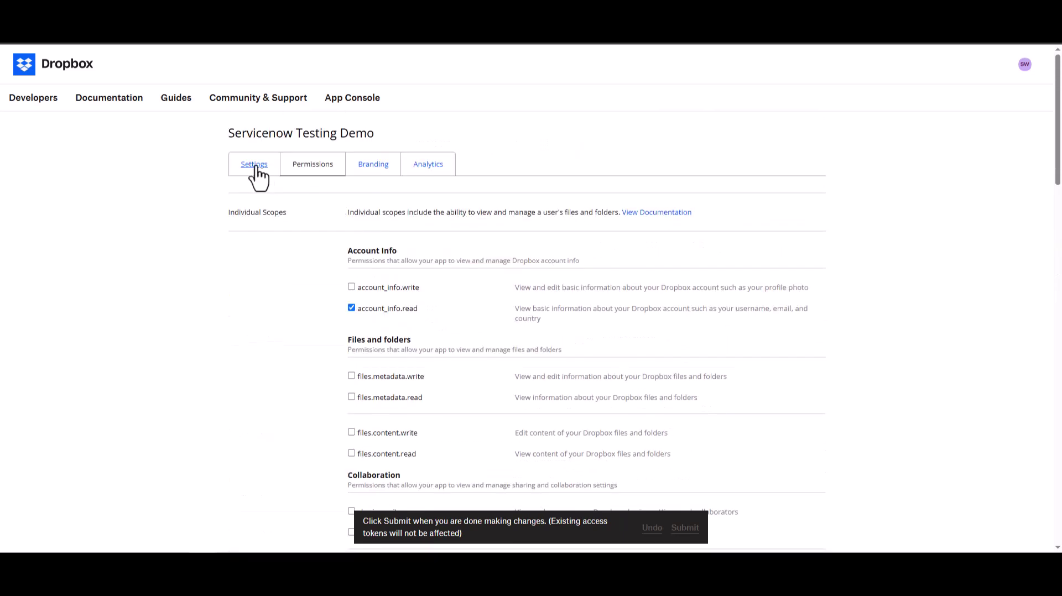
pyautogui.click(255, 166)
pyautogui.scroll(-3, 894, 408)
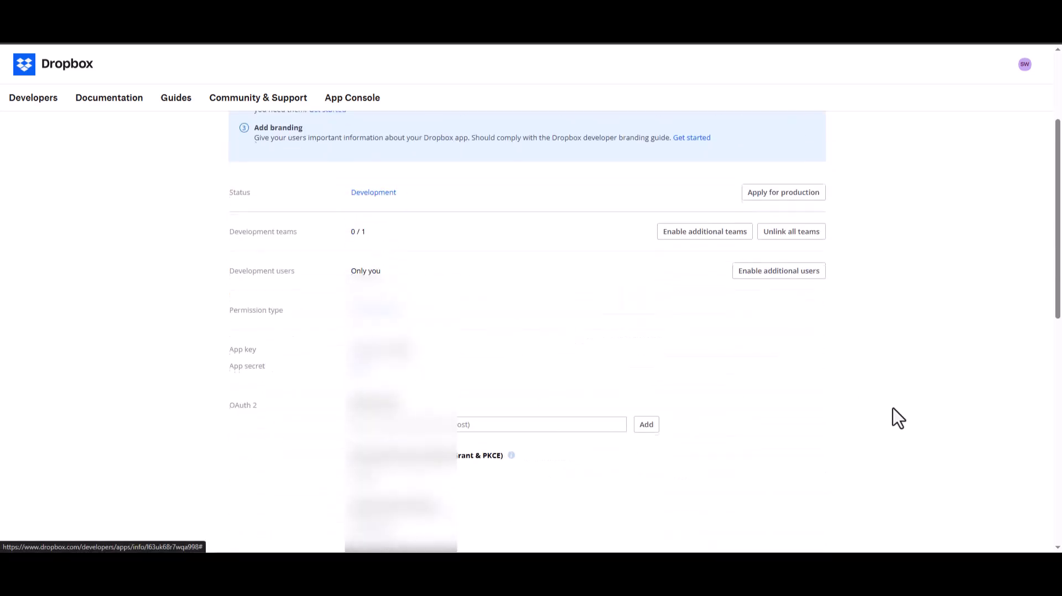
pyautogui.scroll(-1, 893, 408)
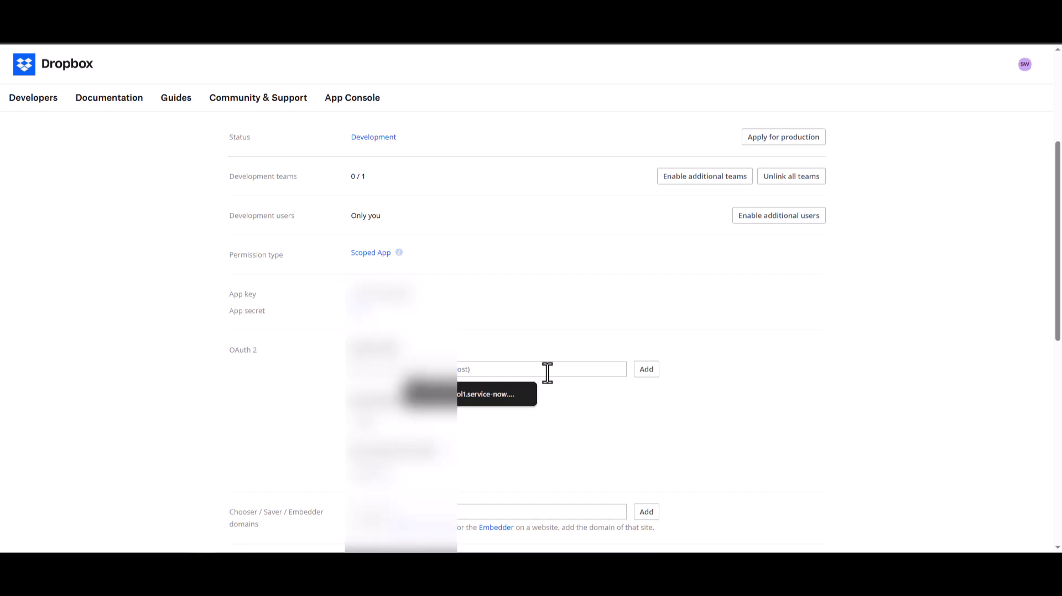
pyautogui.click(523, 396)
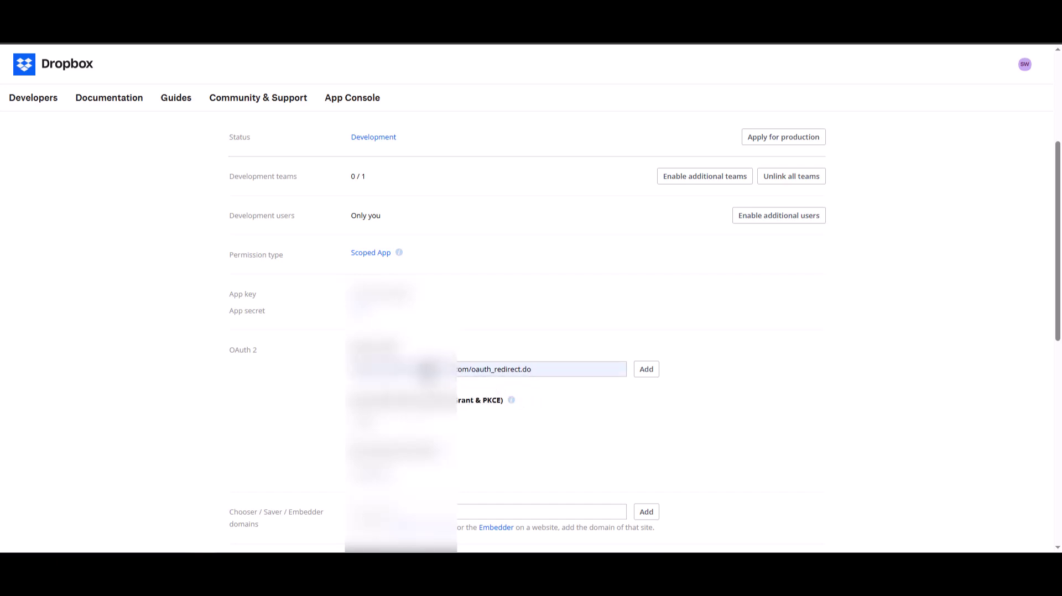
pyautogui.press('BackSpace')
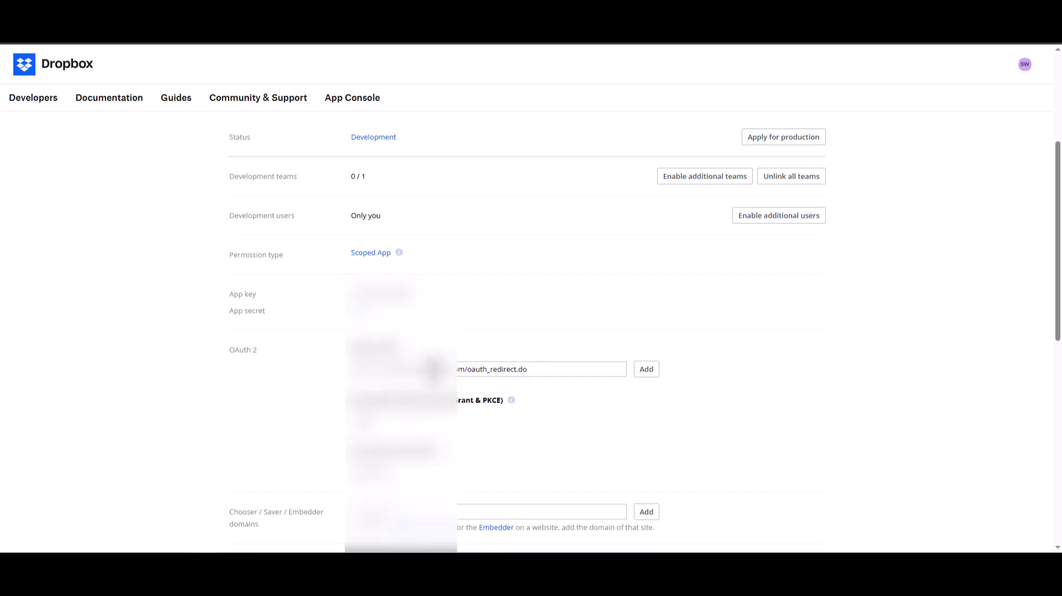
pyautogui.write('s')
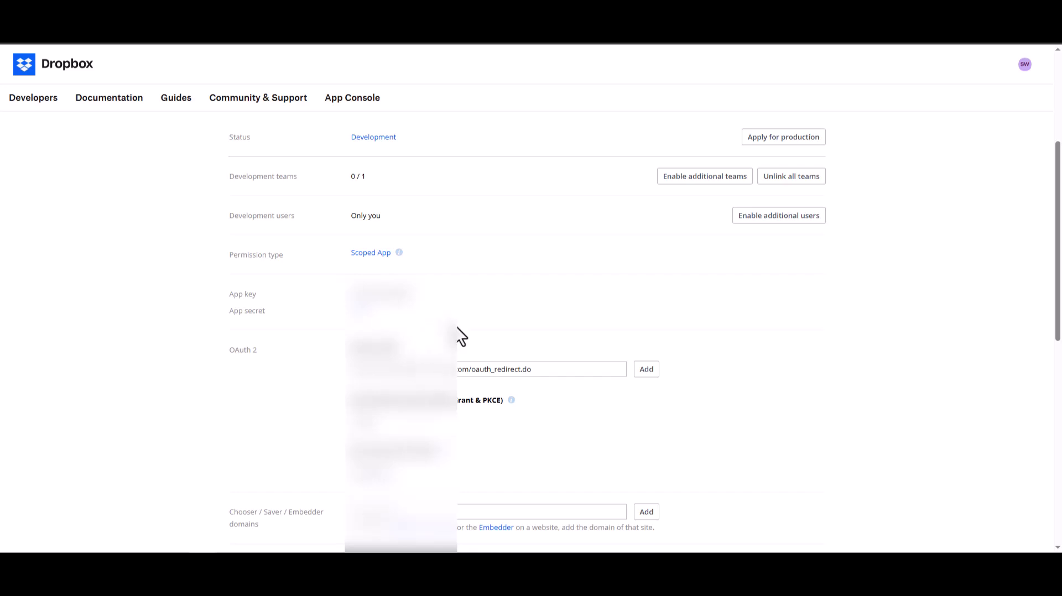
pyautogui.click(646, 370)
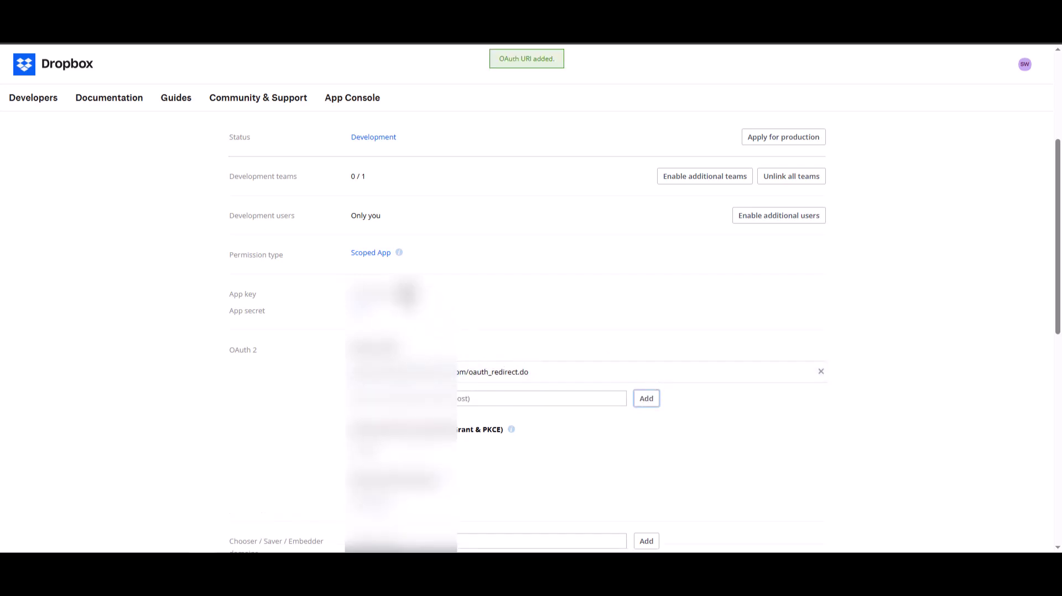
# Copy the app key, and reveal and copy the app secret.
pyautogui.moveTo(410, 293); pyautogui.dragTo(344, 296)
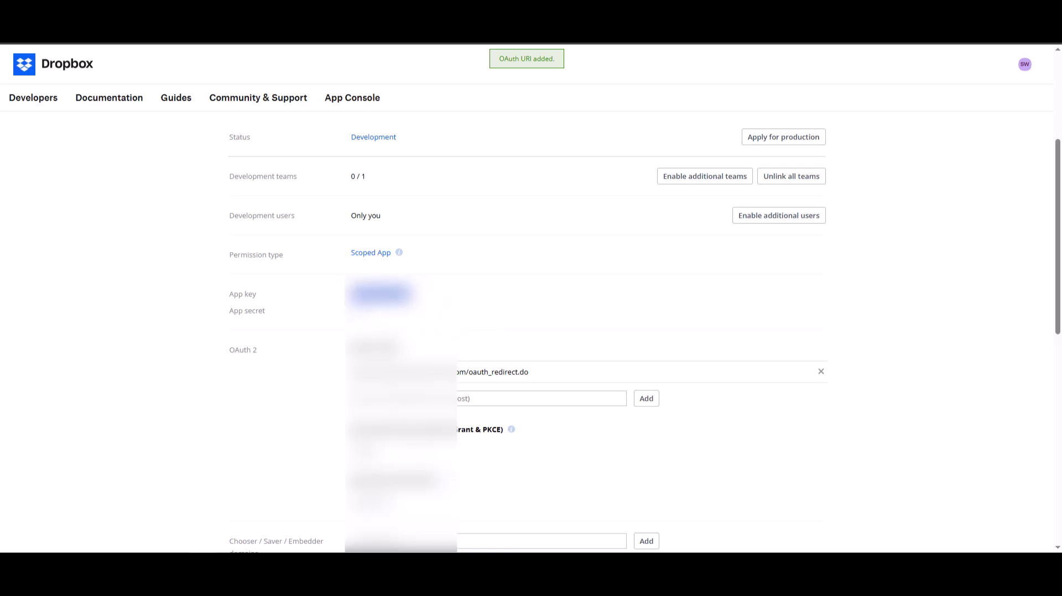
pyautogui.click(360, 311)
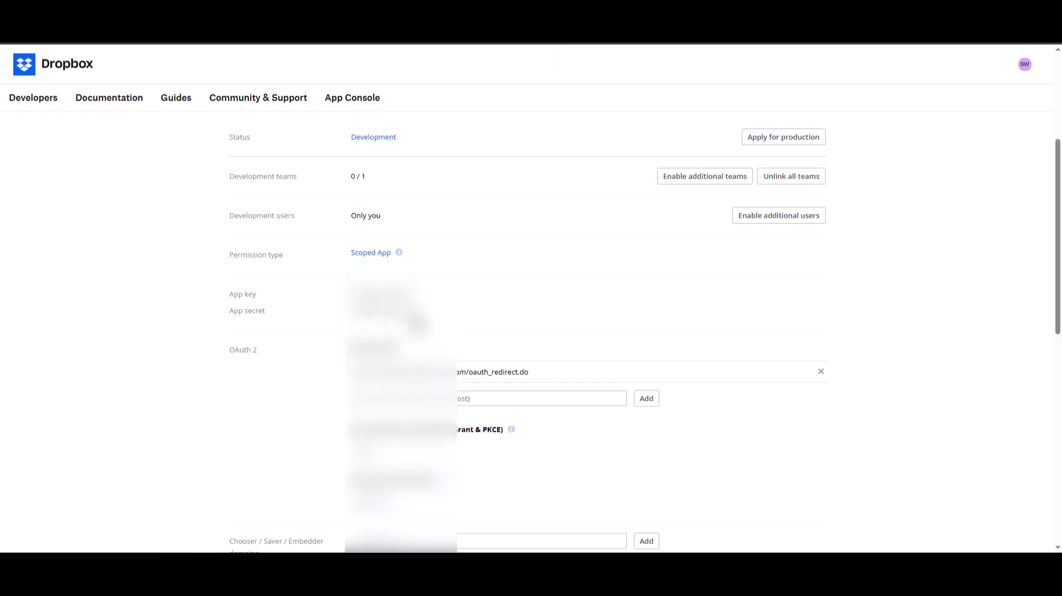
pyautogui.moveTo(415, 318); pyautogui.dragTo(344, 313)
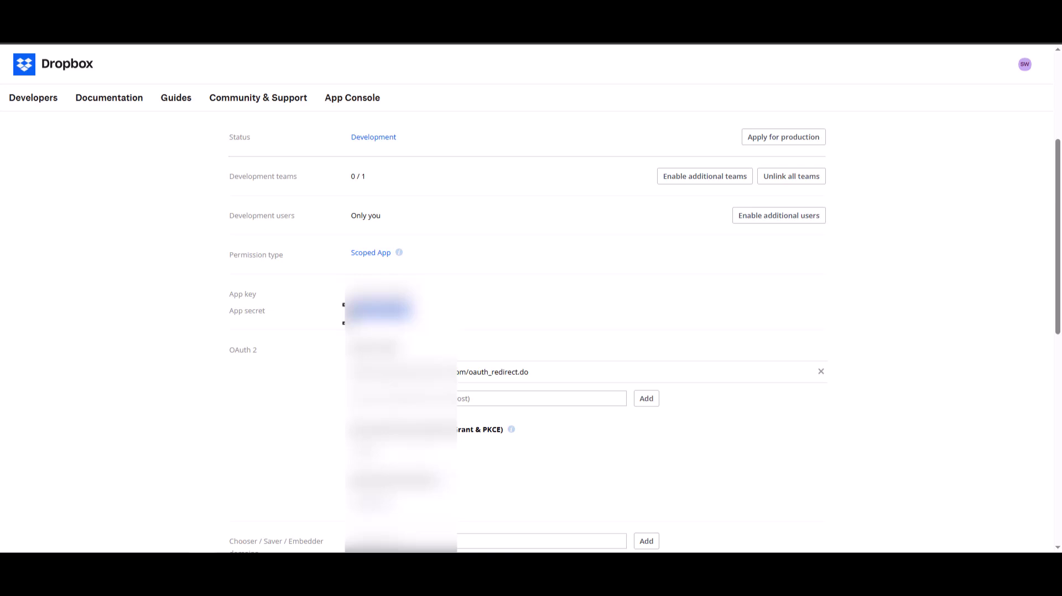
pyautogui.hotkey('alt', 'Tab')
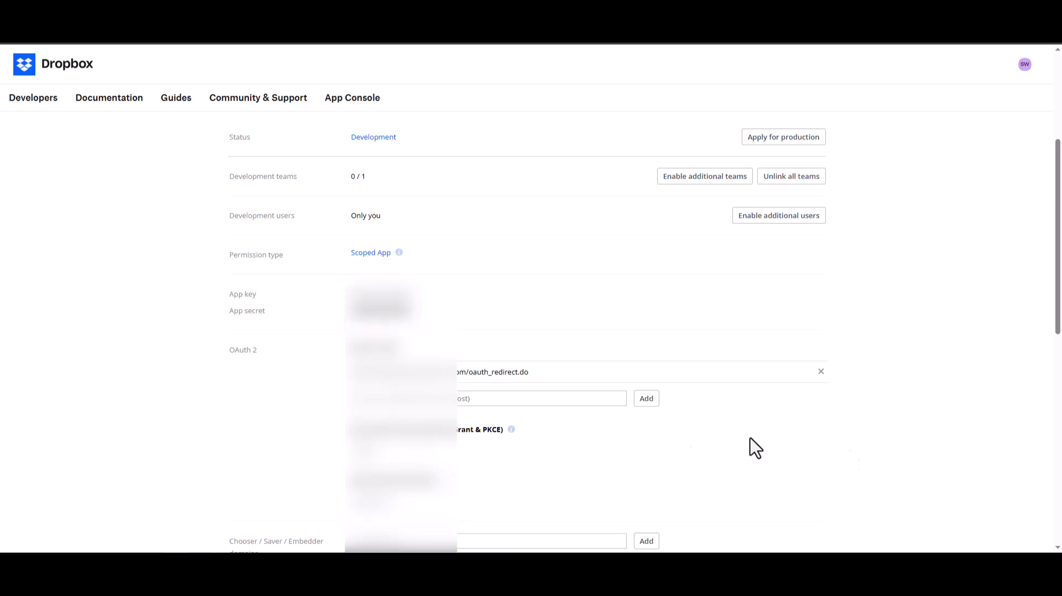
# Save the branding details of the Servicenow Testing Demo app.
pyautogui.scroll(-1, 641, 442)
pyautogui.scroll(5, 641, 442)
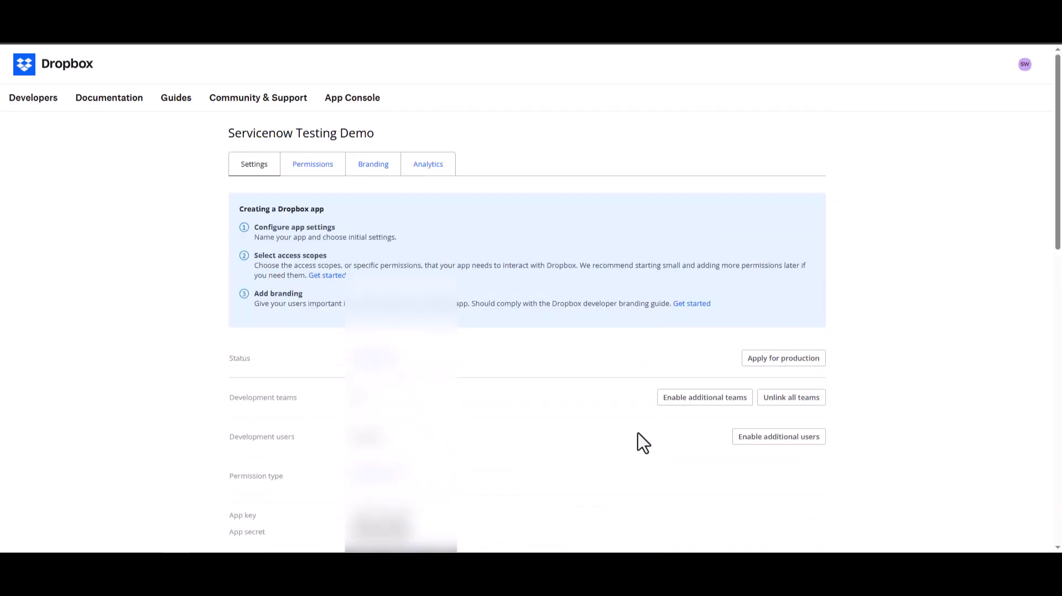
pyautogui.click(364, 166)
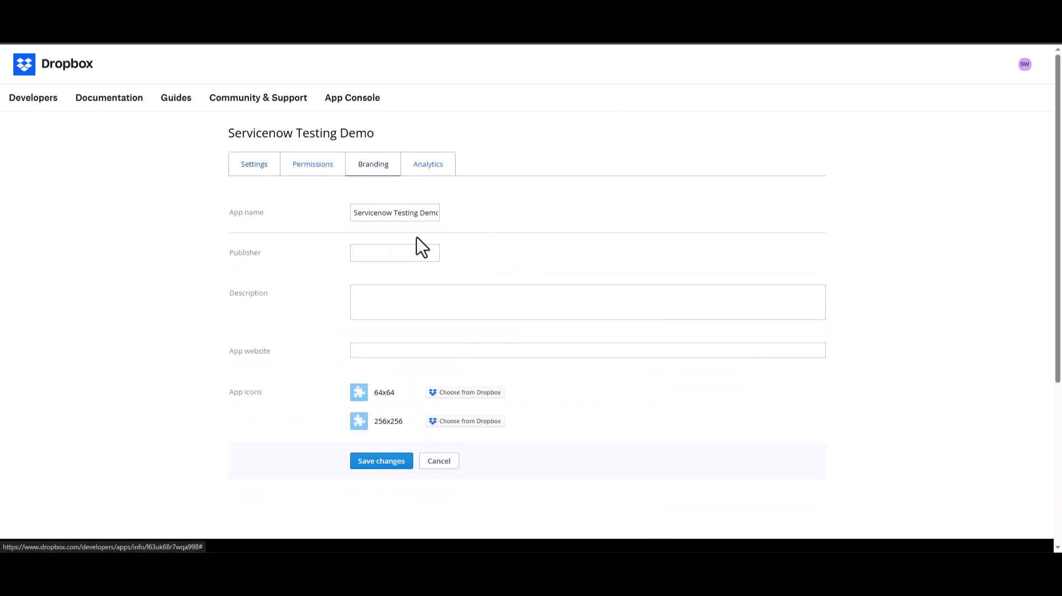
pyautogui.click(379, 464)
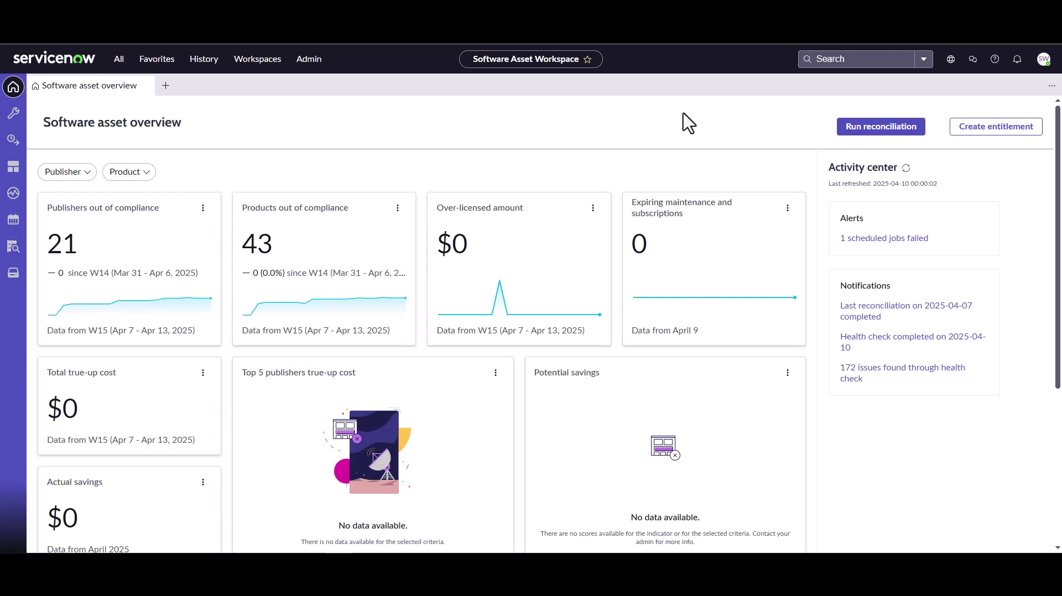
# In ServiceNow's Software Asset Workspace, open the user subscription list of direct integration profiles under license operations.
pyautogui.click(15, 142)
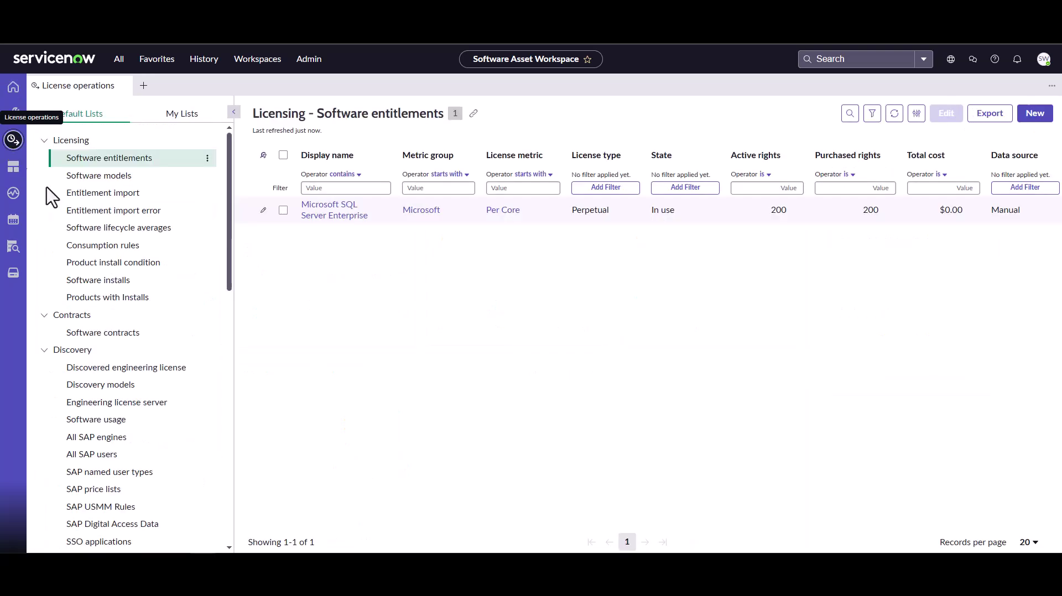
pyautogui.scroll(-2, 126, 246)
pyautogui.scroll(-5, 125, 246)
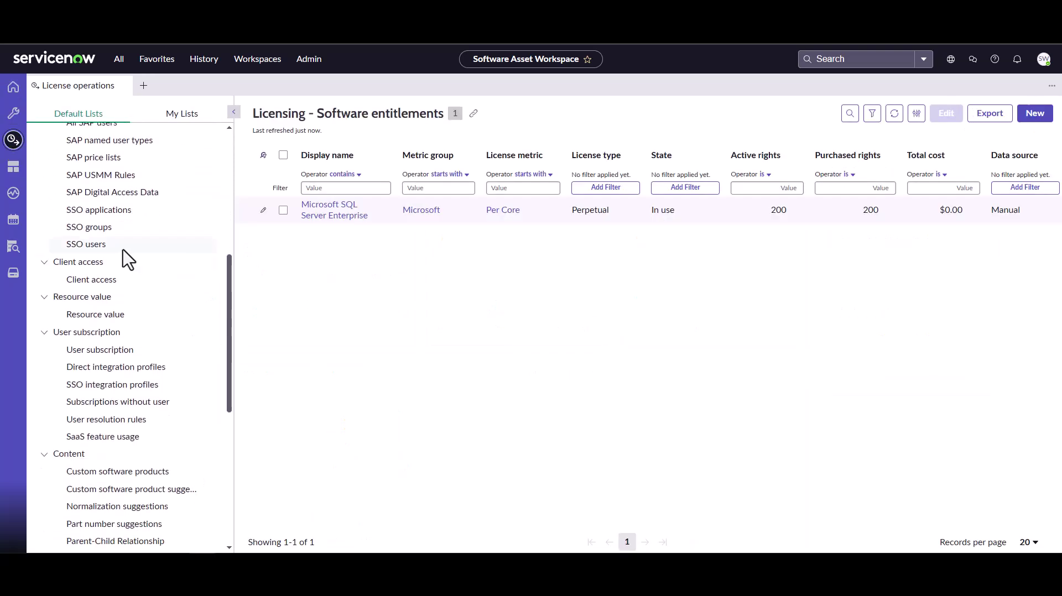
pyautogui.click(110, 367)
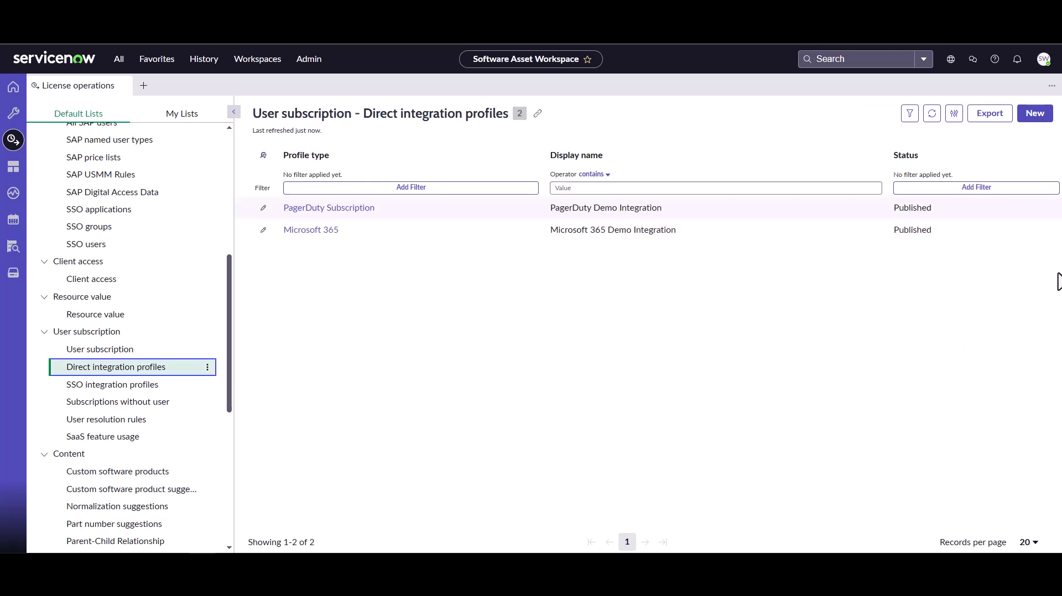
# Create a new direct integration profile of type Dropbox with the display name Dropbox Integration Demo.
pyautogui.click(1035, 114)
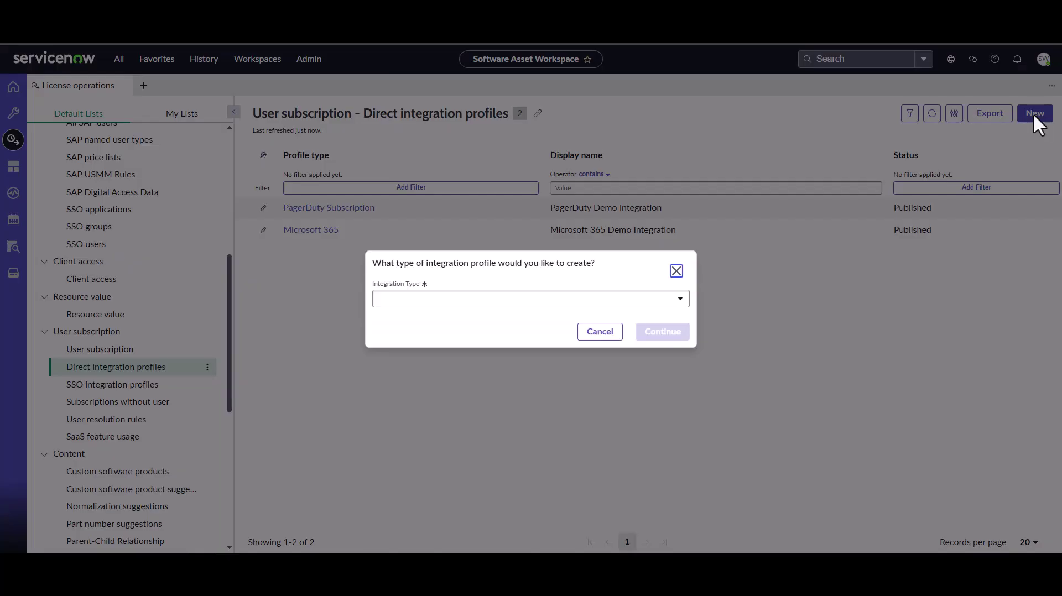
pyautogui.click(623, 301)
pyautogui.write('dr')
pyautogui.click(567, 336)
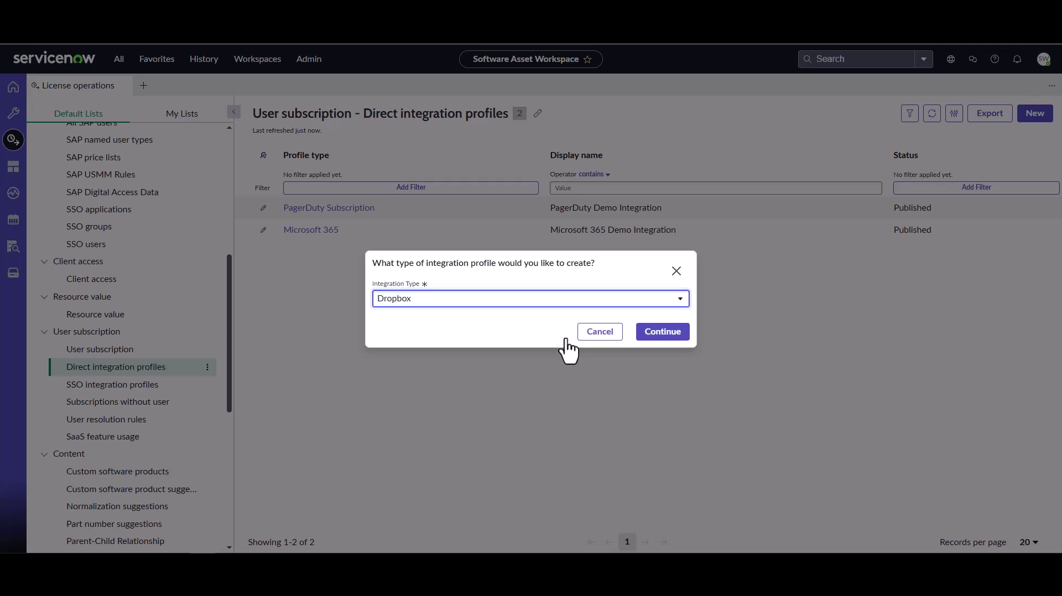
pyautogui.click(662, 337)
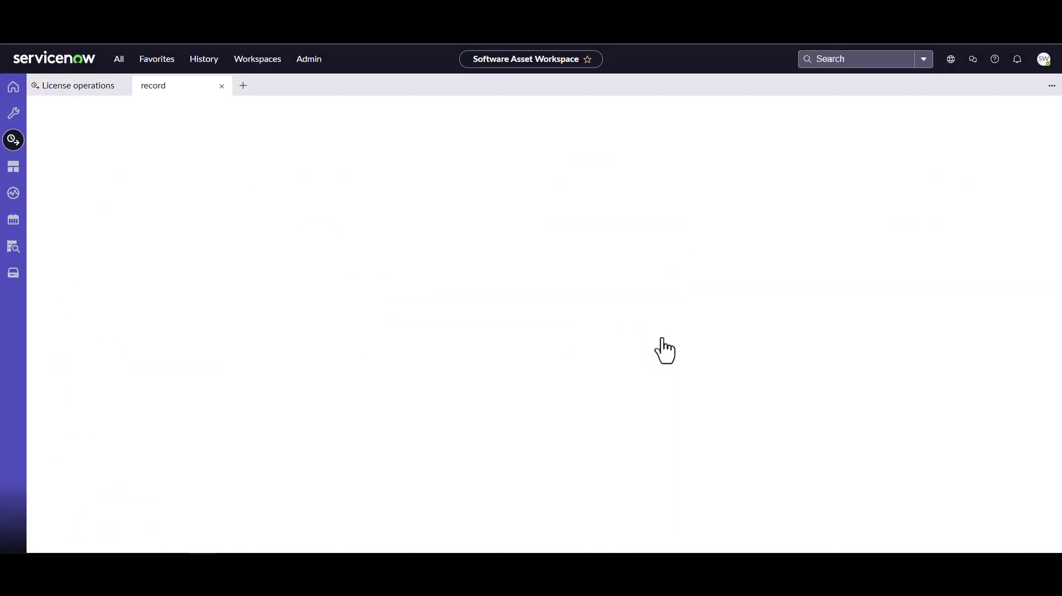
pyautogui.click(250, 218)
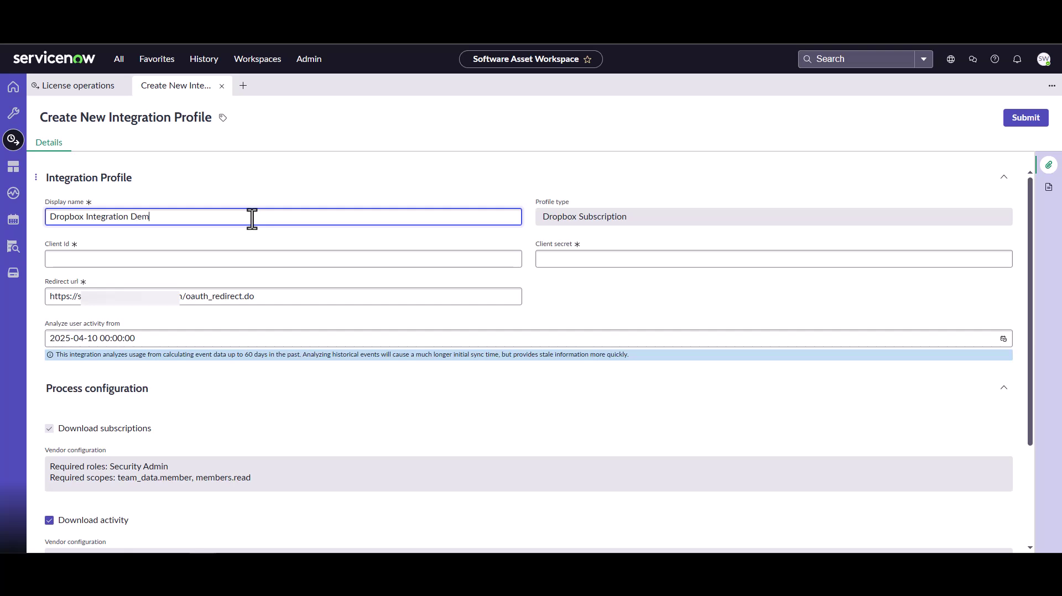
pyautogui.press('Tab')
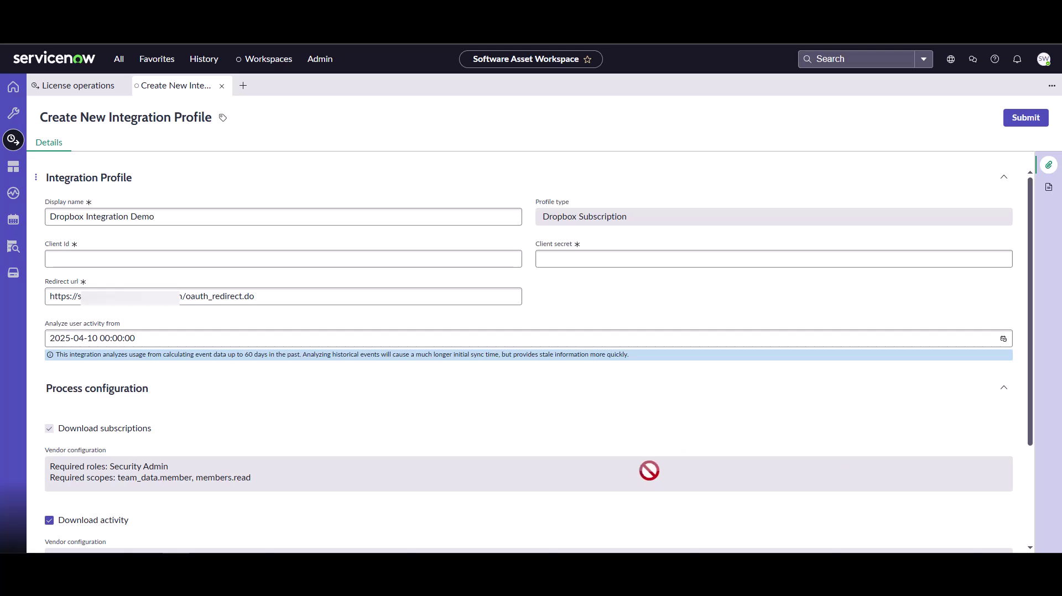
# Paste the copied Dropbox app key as the client ID and the app secret as the client secret.
pyautogui.click(190, 261)
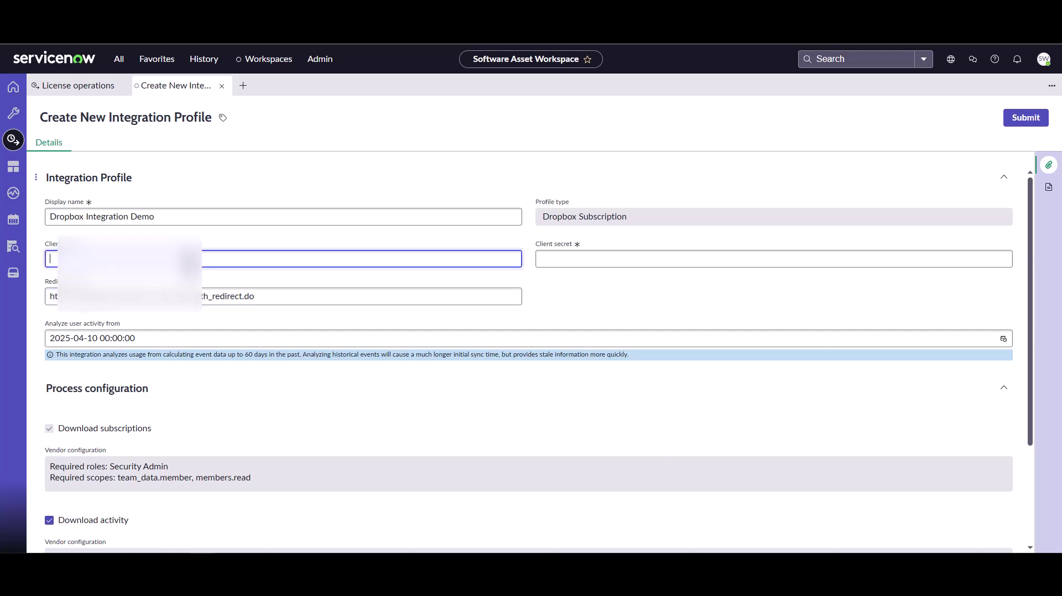
pyautogui.hotkey('ctrl', 'v')
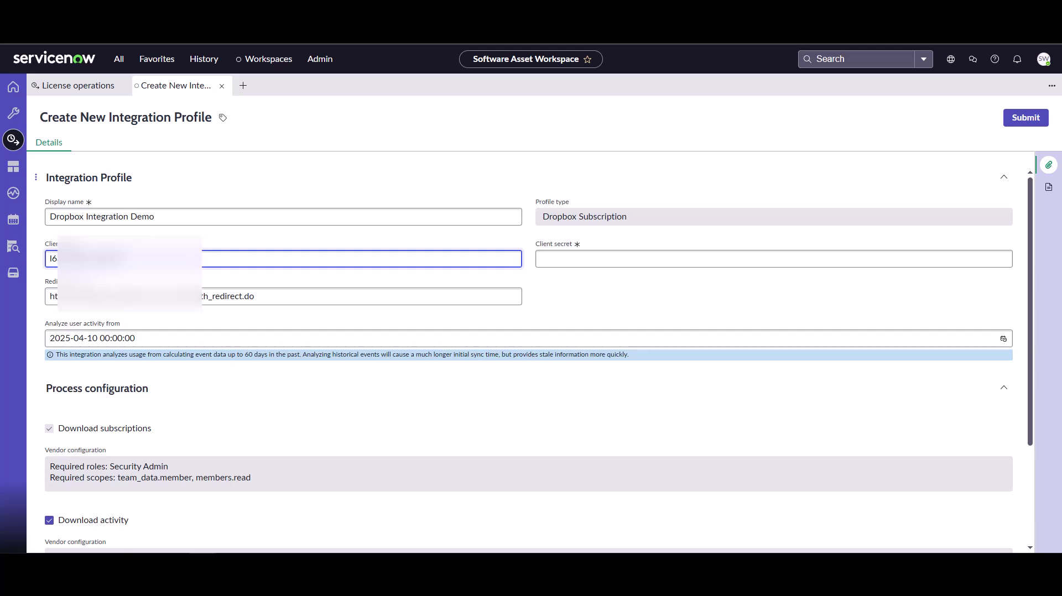
pyautogui.hotkey('alt', 'Tab')
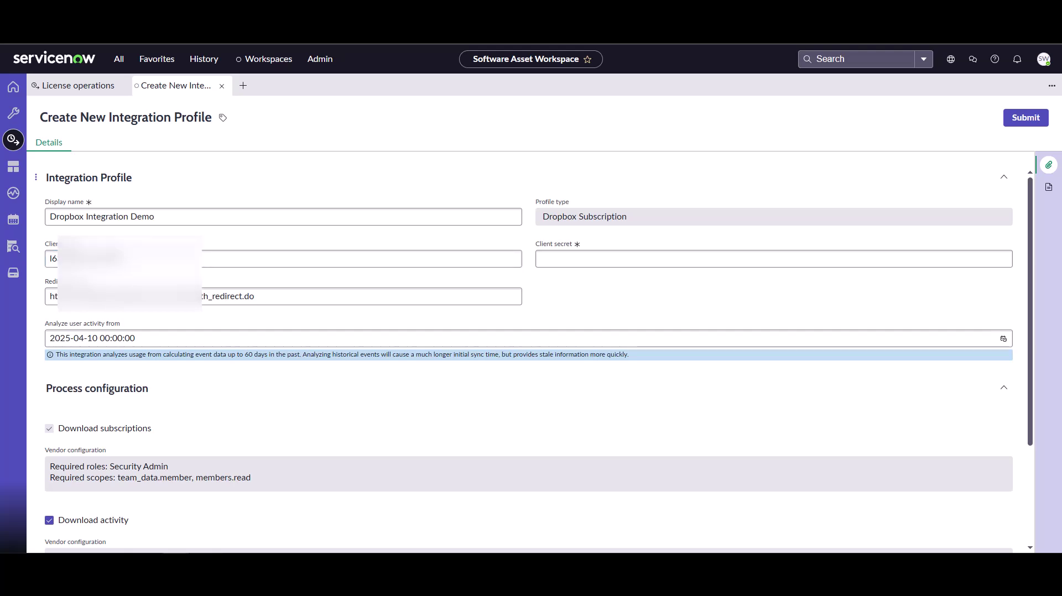
pyautogui.click(597, 259)
pyautogui.hotkey('ctrl', 'v')
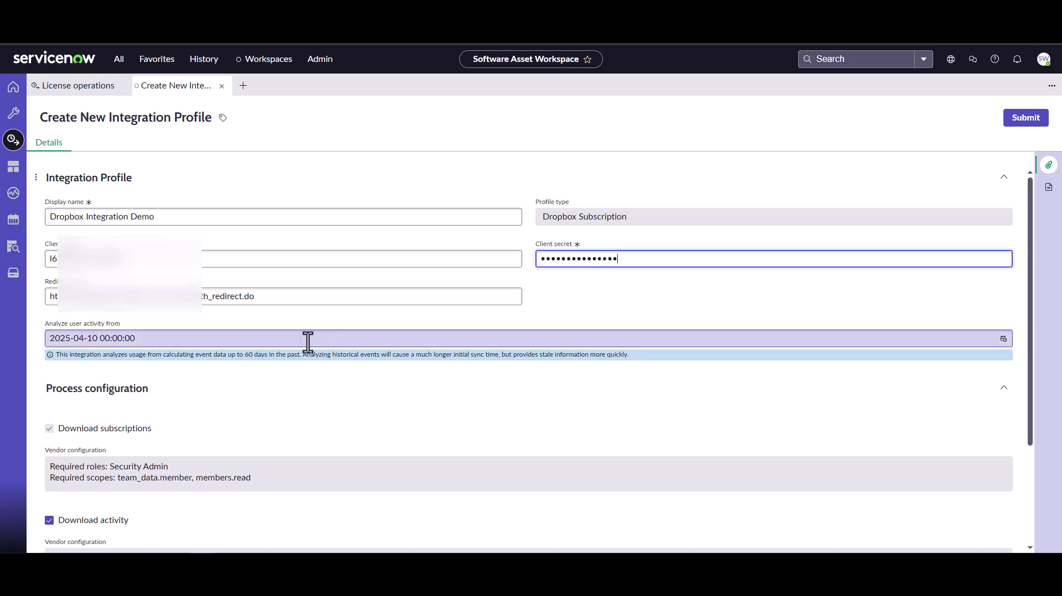
pyautogui.click(77, 338)
pyautogui.press('Delete')
pyautogui.write('3')
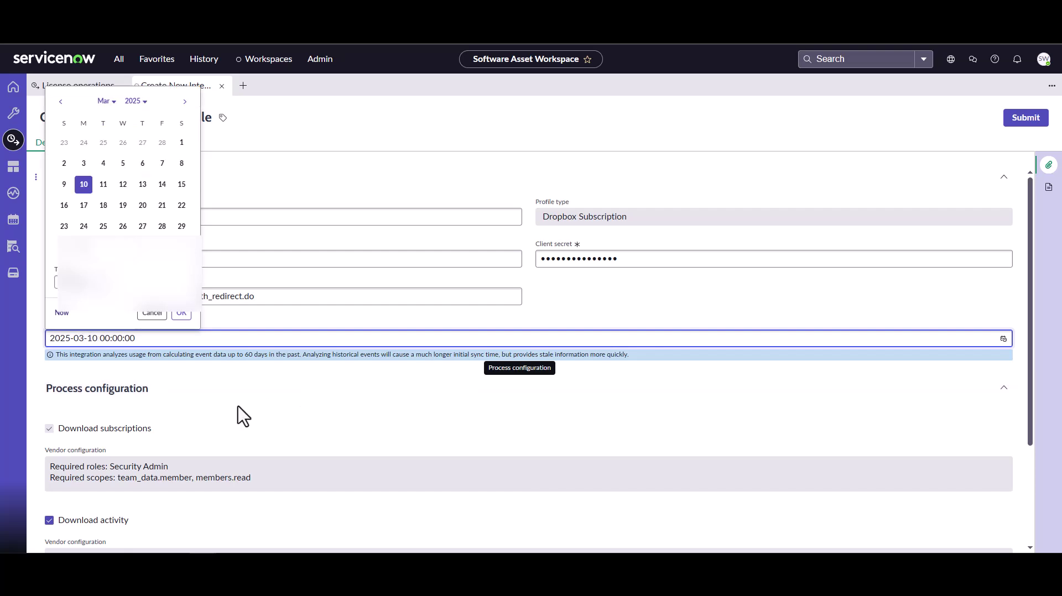
pyautogui.click(182, 314)
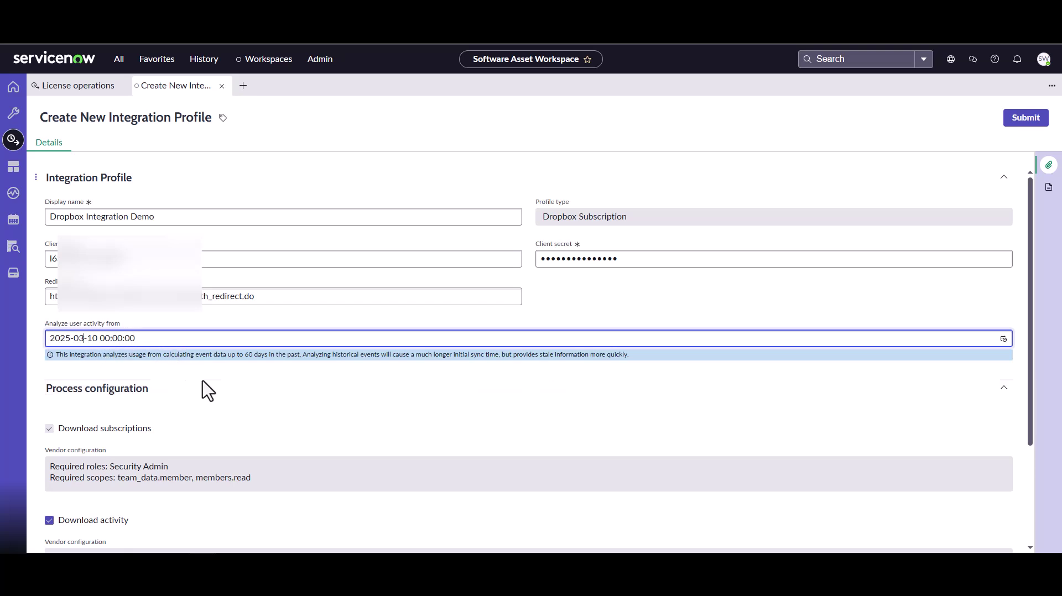
# Check the process configuration, leaving Download activity and Reclaim subscriptions selected, and submit the integration profile.
pyautogui.scroll(-3, 207, 393)
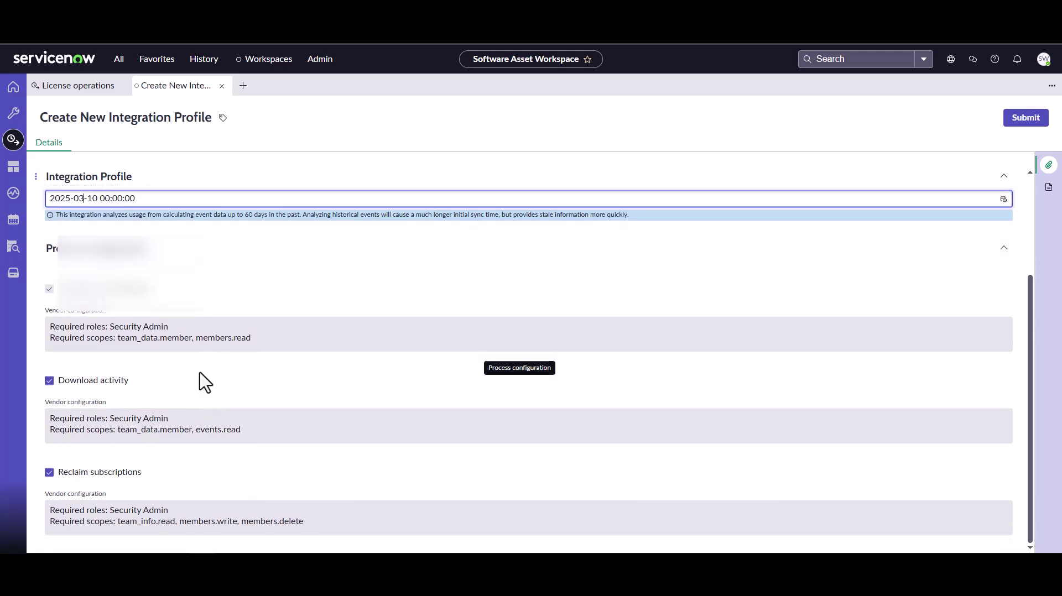
pyautogui.click(72, 382)
pyautogui.click(72, 384)
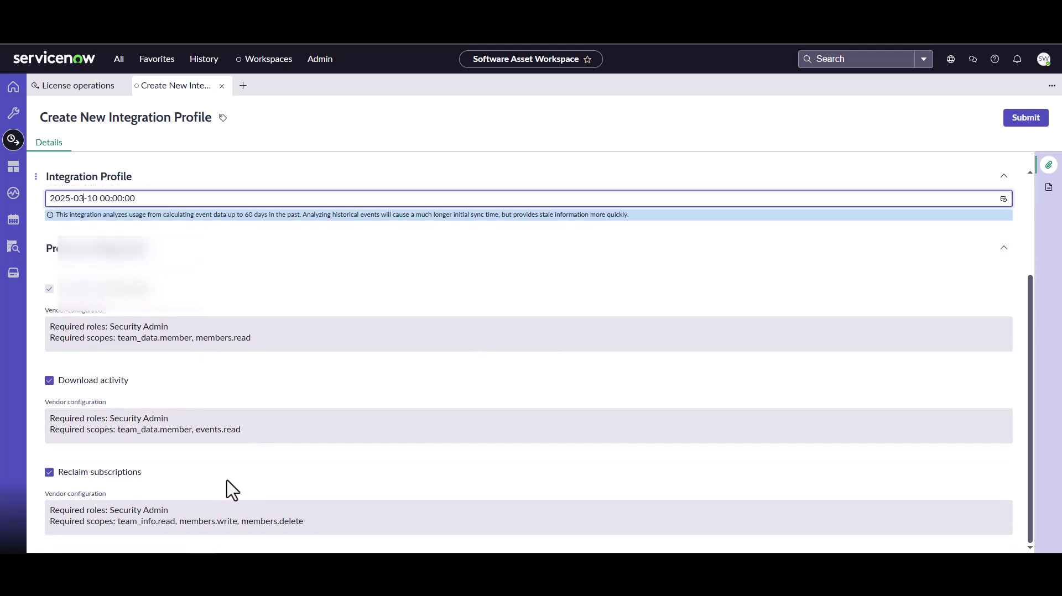
pyautogui.click(99, 474)
pyautogui.click(131, 474)
pyautogui.scroll(1, 188, 457)
pyautogui.scroll(4, 193, 456)
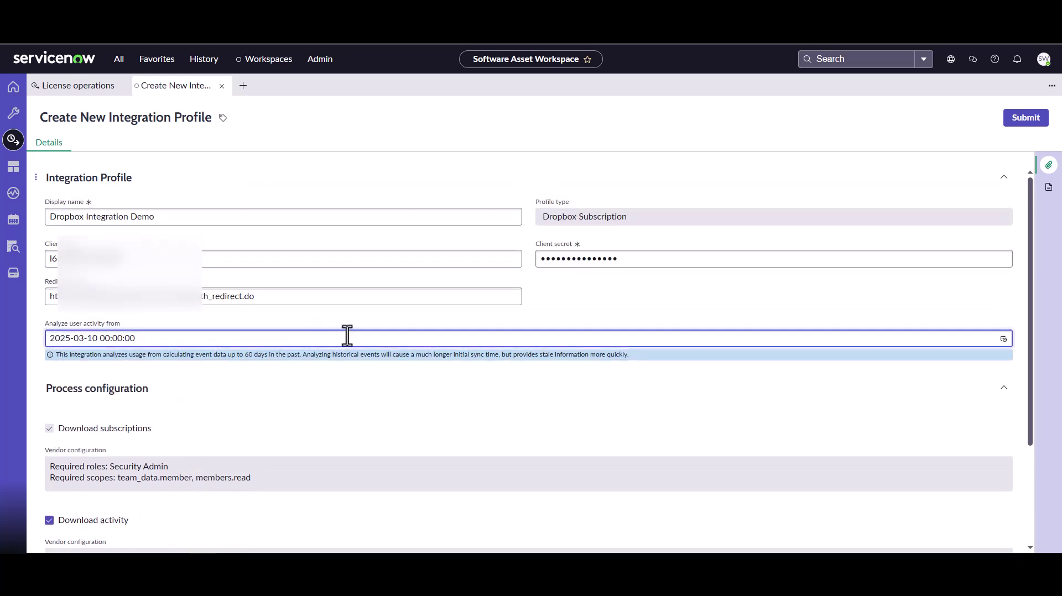
pyautogui.click(1020, 126)
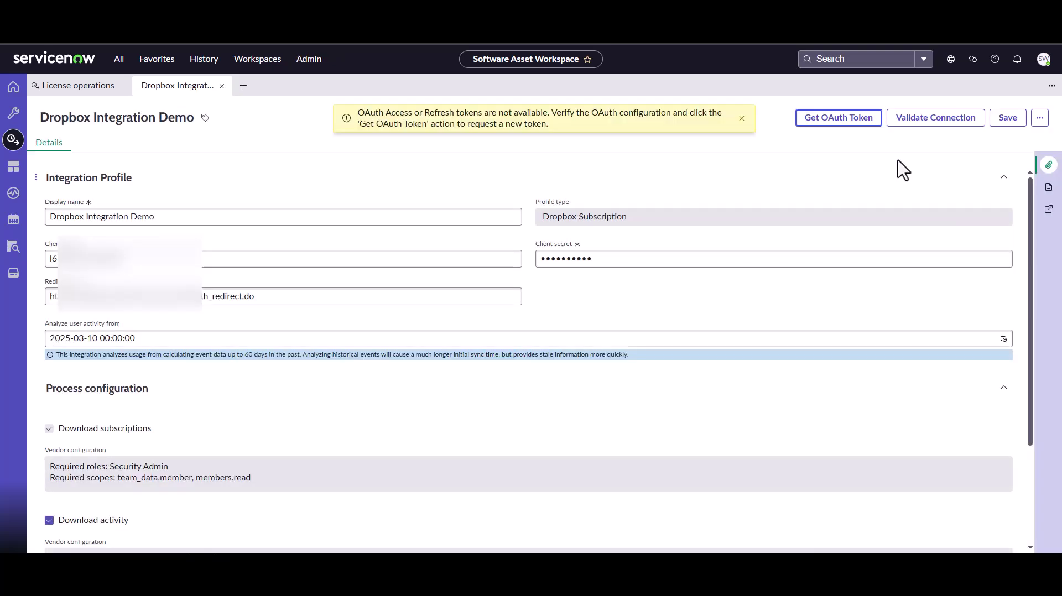
# Request an OAuth token for the profile and allow the app the requested Dropbox team permissions.
pyautogui.click(819, 123)
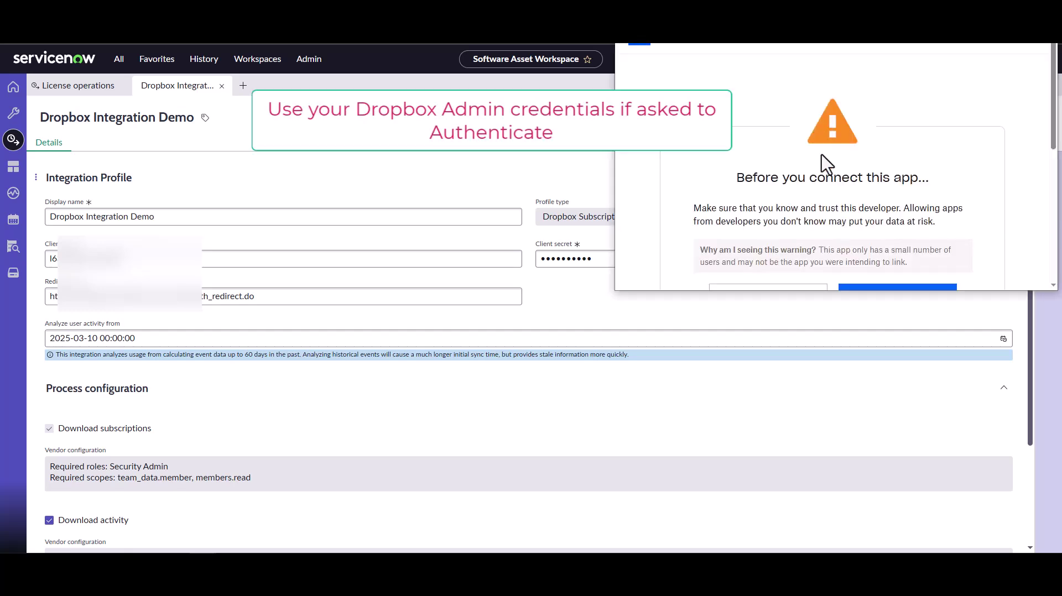
pyautogui.scroll(-2, 825, 164)
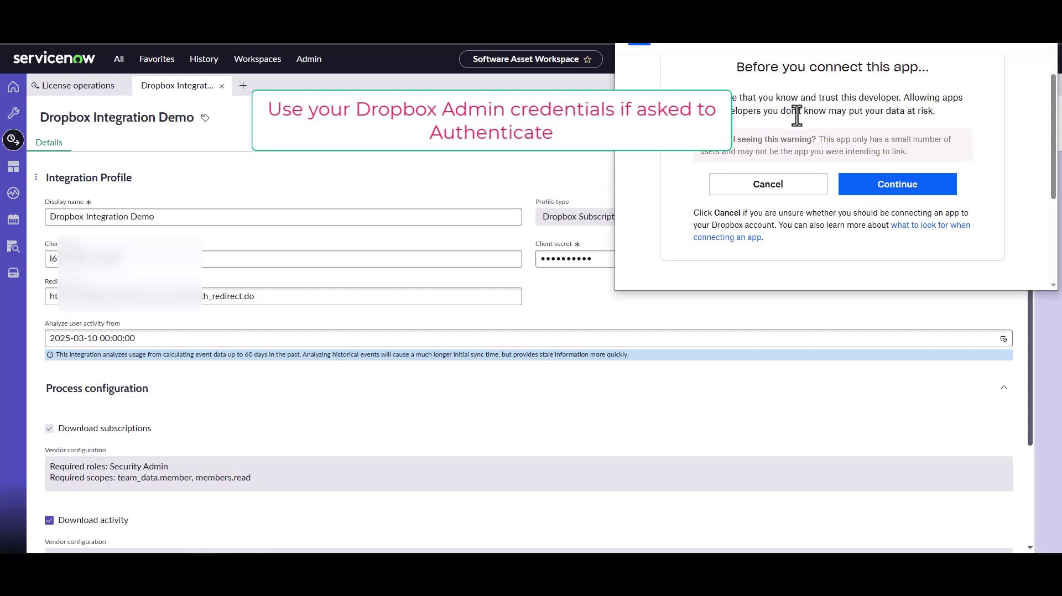
pyautogui.click(872, 189)
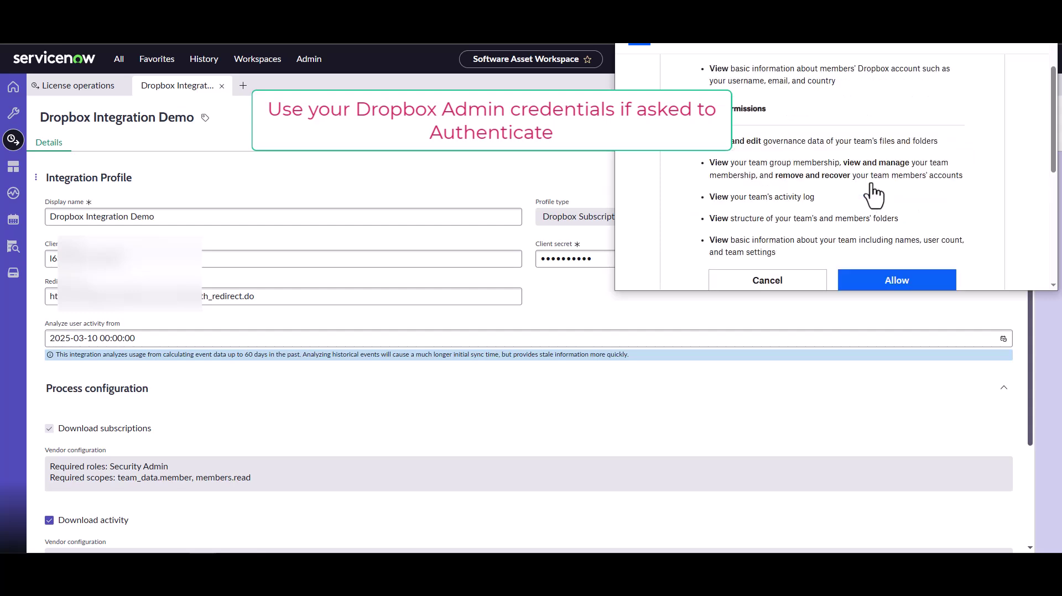
pyautogui.click(899, 281)
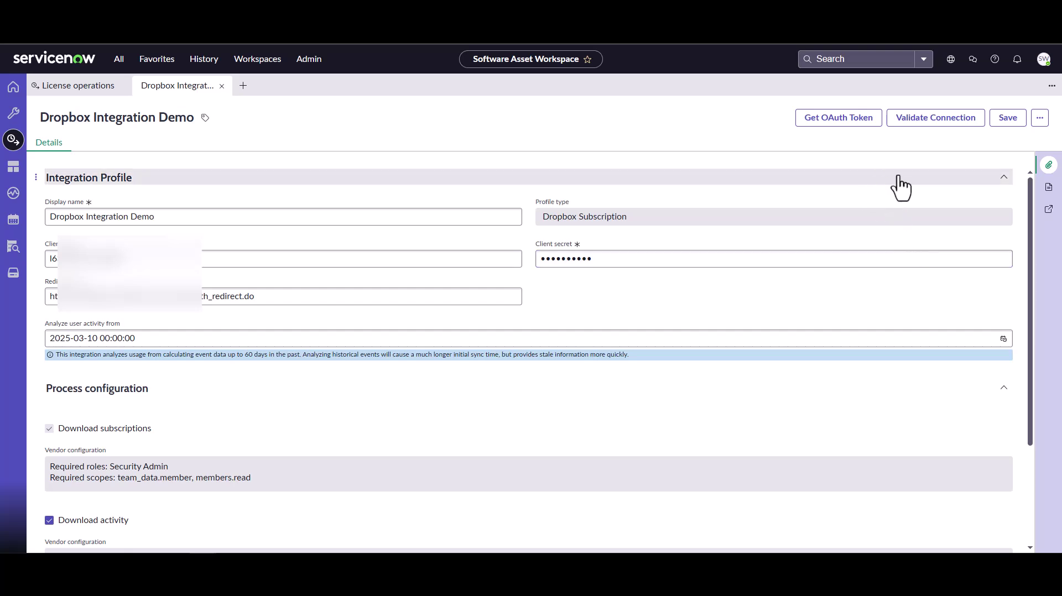
# Validate the Dropbox Integration Demo profile's connection and save the profile.
pyautogui.click(957, 126)
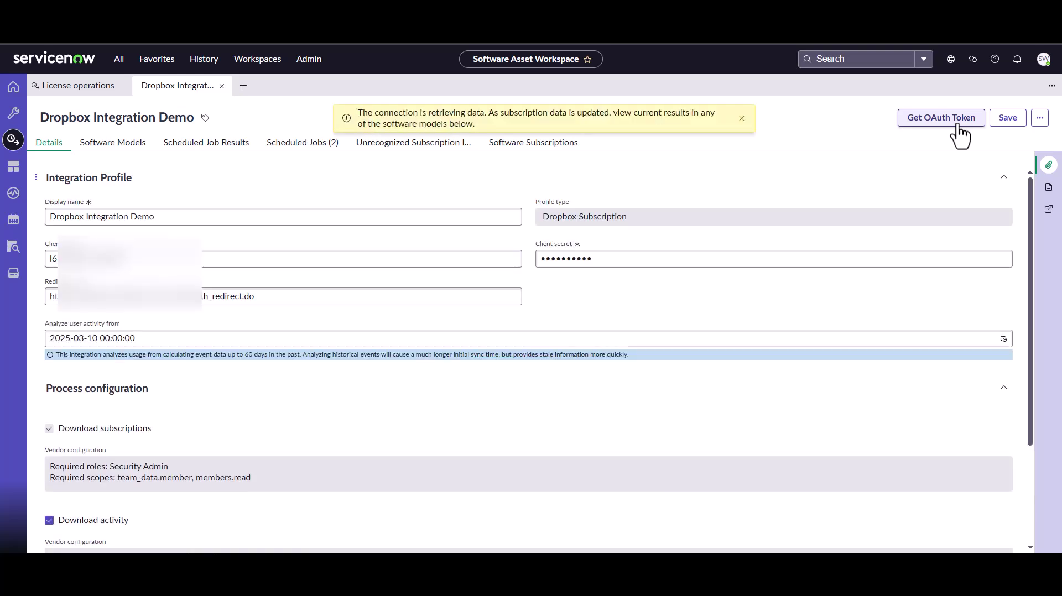
pyautogui.click(999, 124)
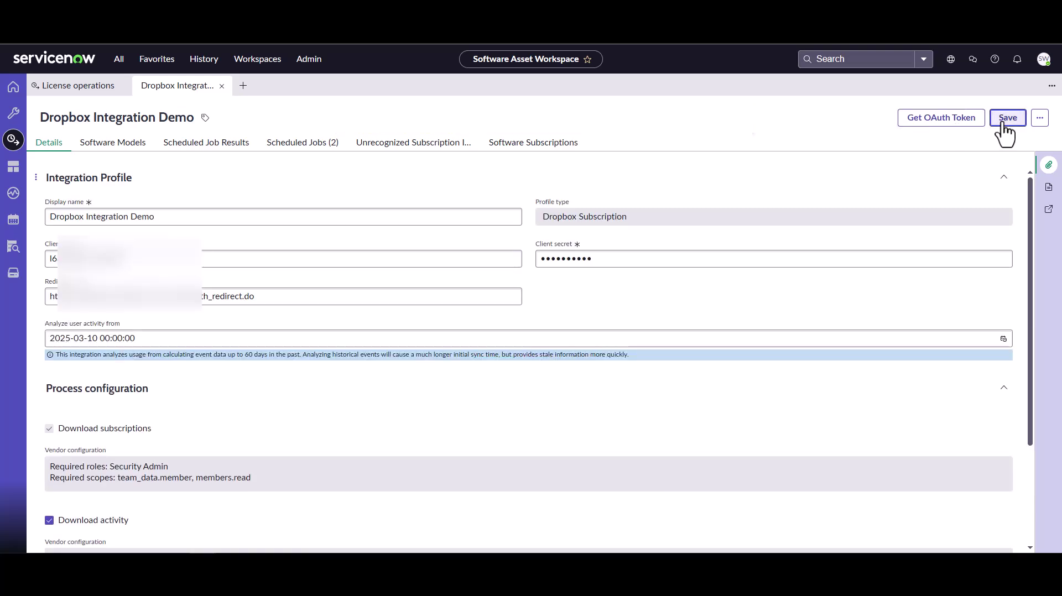
# Review the profile's scheduled job results, software models and software subscriptions.
pyautogui.click(200, 146)
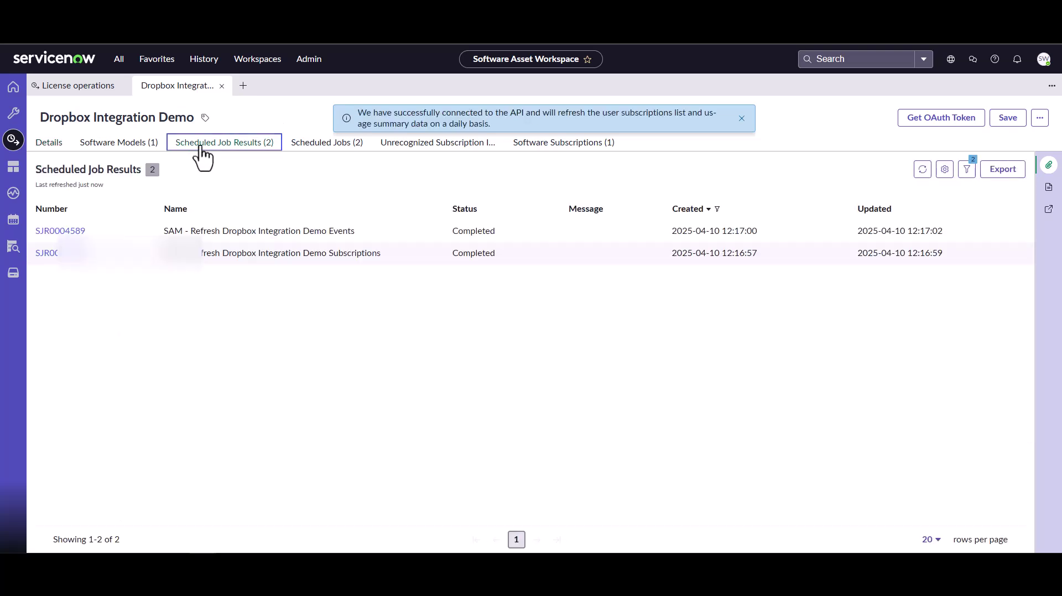
pyautogui.click(140, 145)
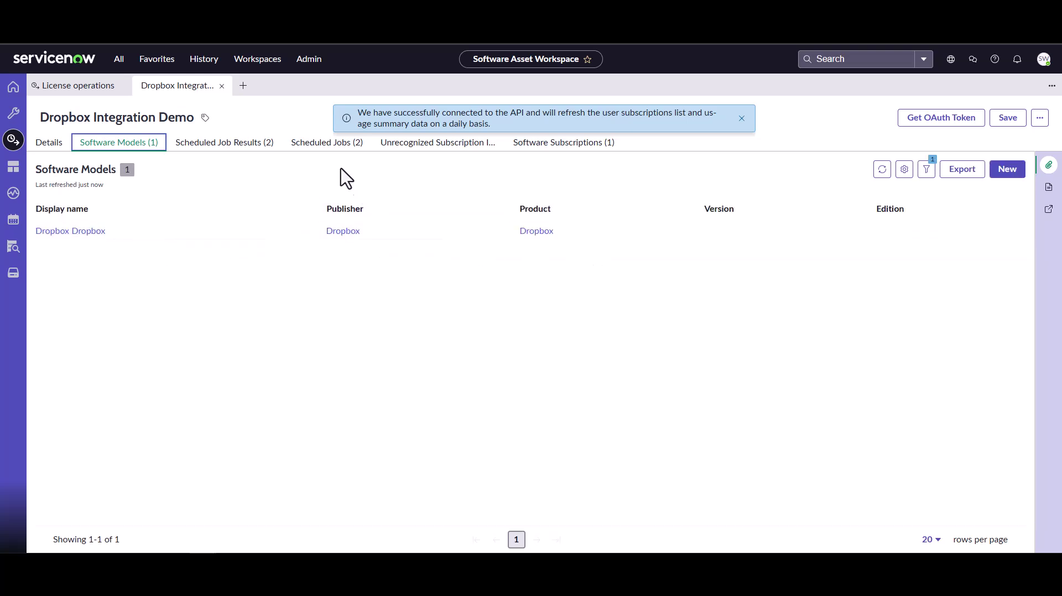
pyautogui.click(530, 145)
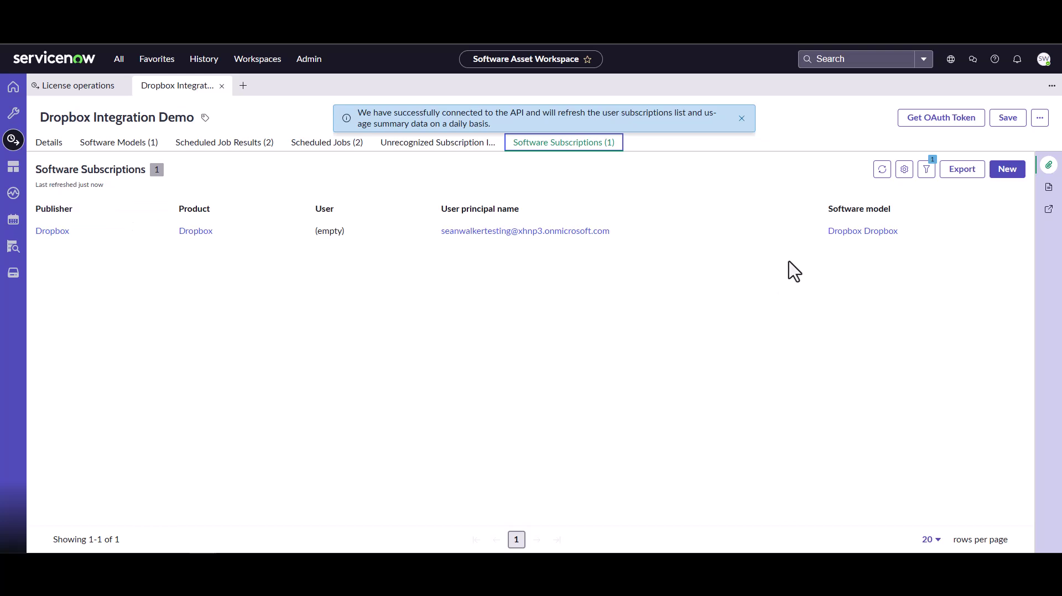
# Return to license operations and open the Software usage list under Discovery and the SaaS feature usage list under User subscription.
pyautogui.click(79, 89)
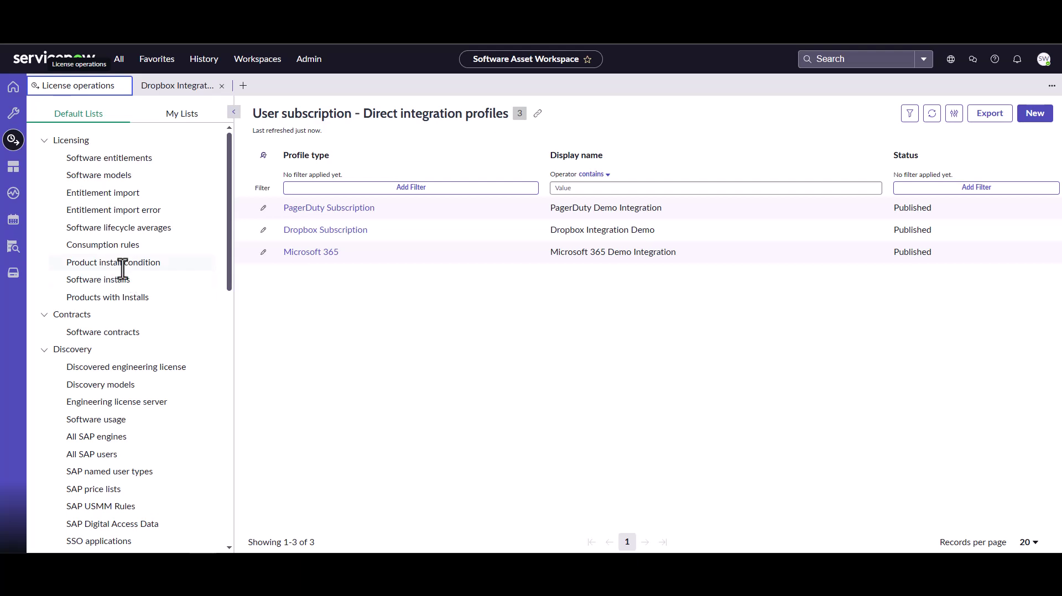
pyautogui.click(87, 420)
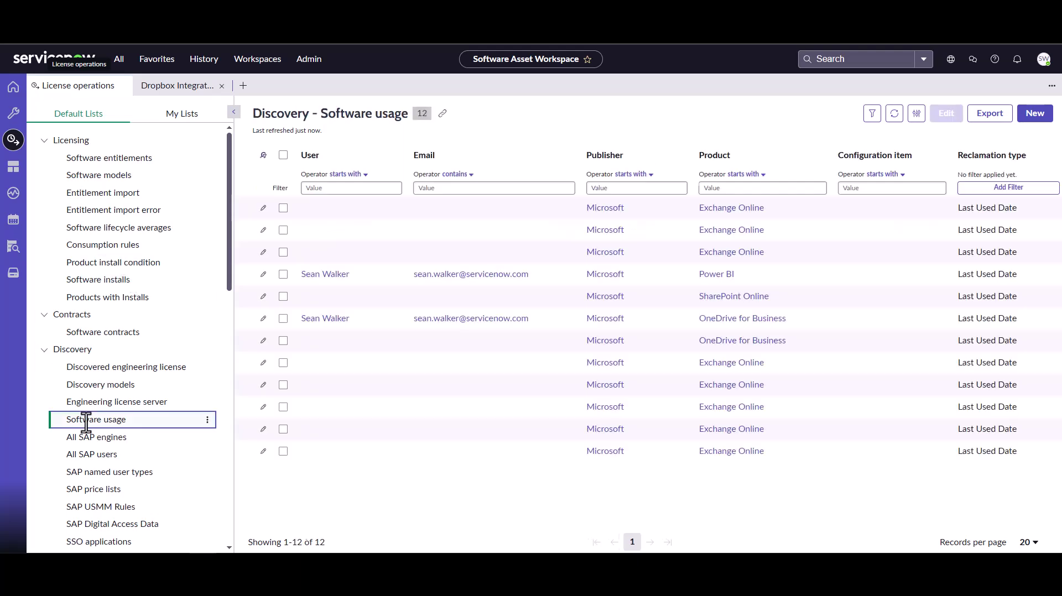
pyautogui.scroll(-7, 86, 420)
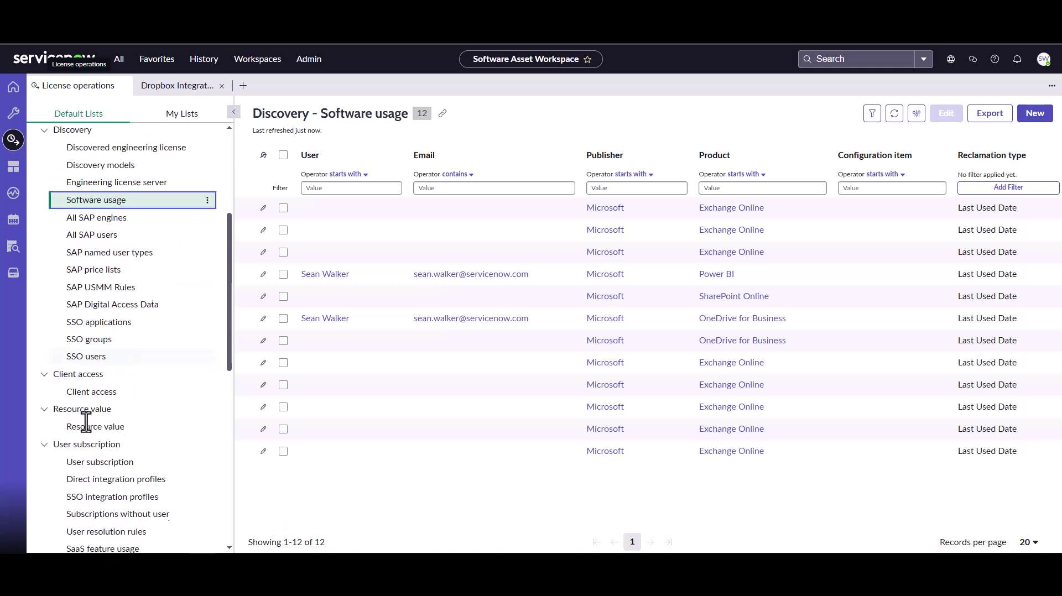
pyautogui.click(99, 382)
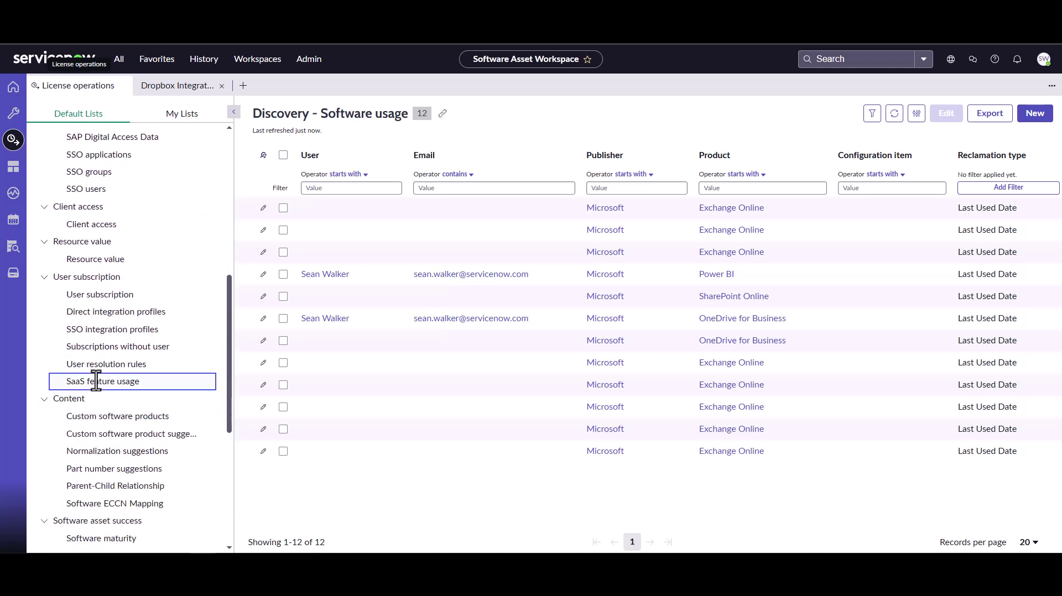